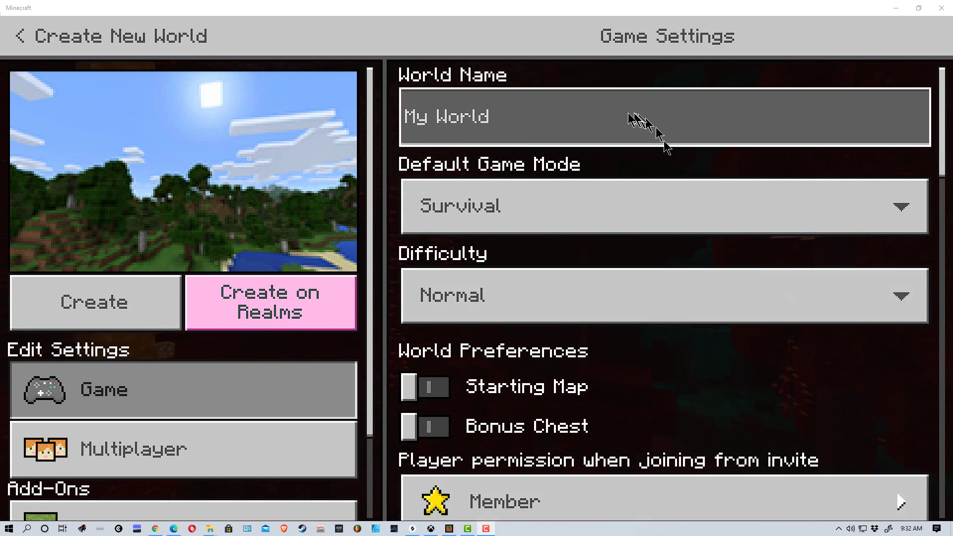
- Name the world 'Ice Spike Biome' and leave the starting map turned off
left_click(618, 125)
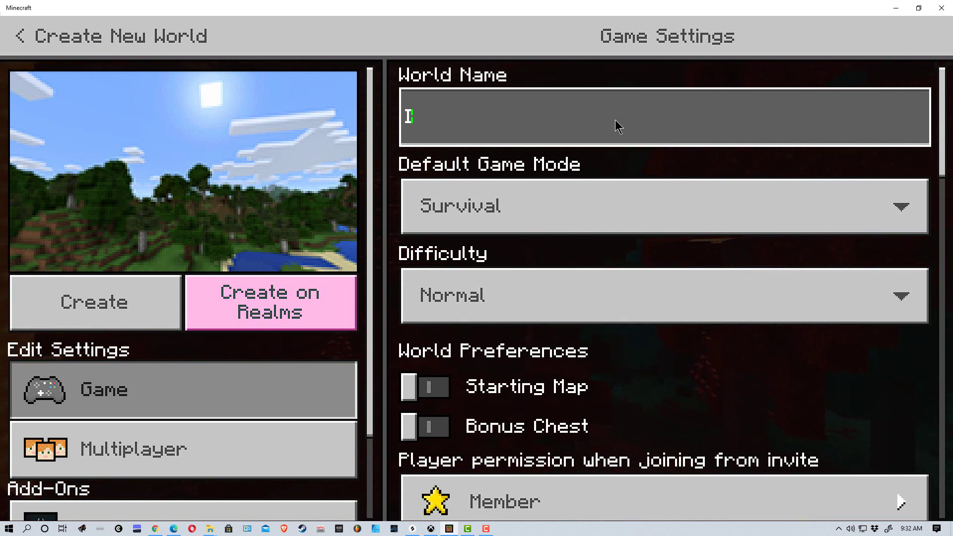
type("Ice Sp")
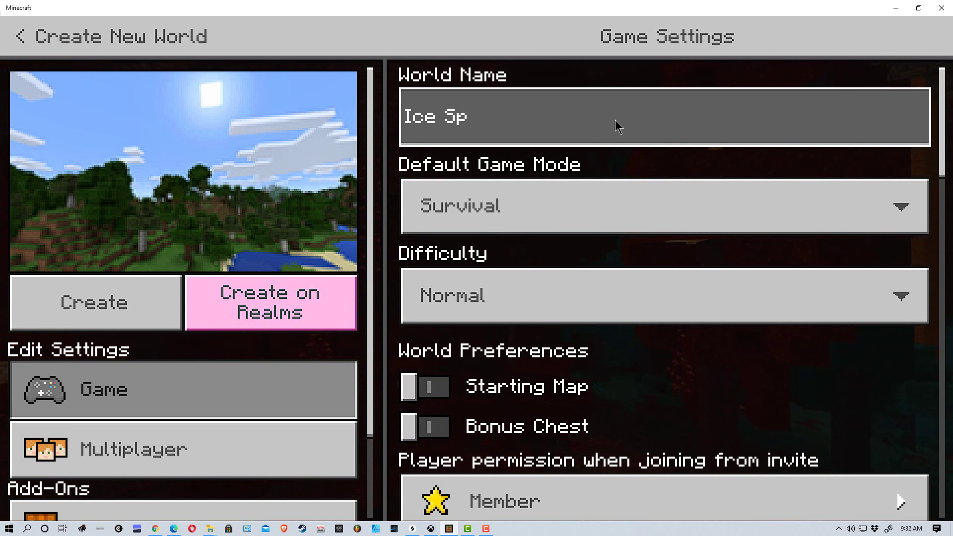
type("ike Bio")
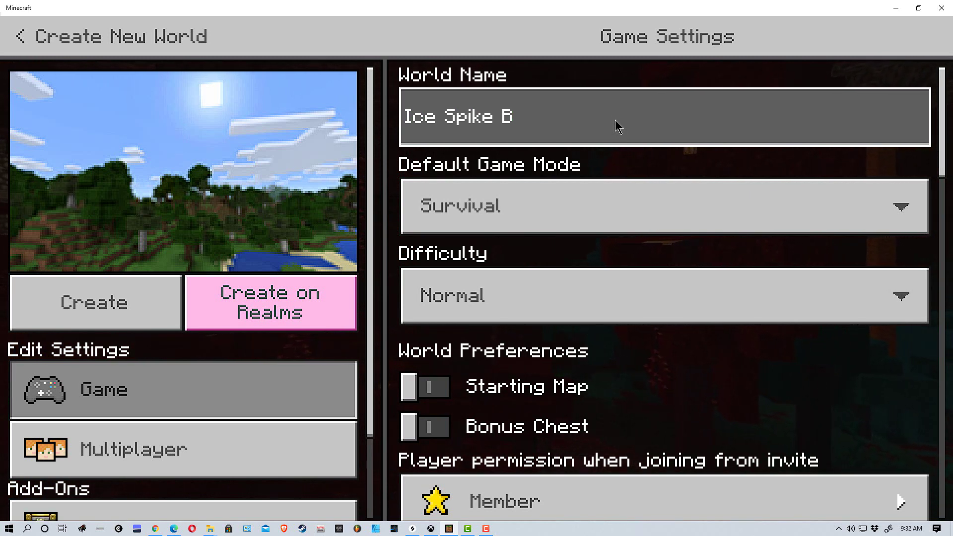
type("me")
left_click(798, 386)
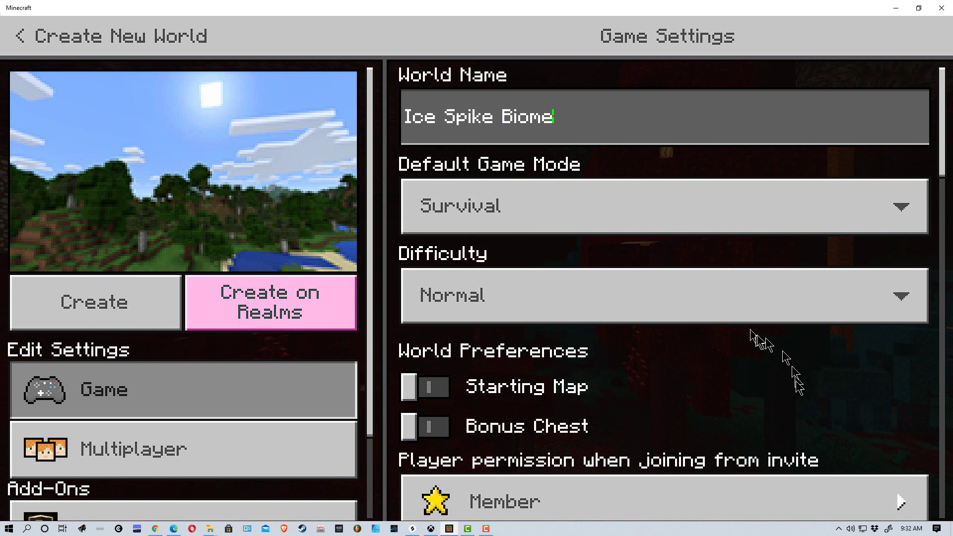
left_click(796, 379)
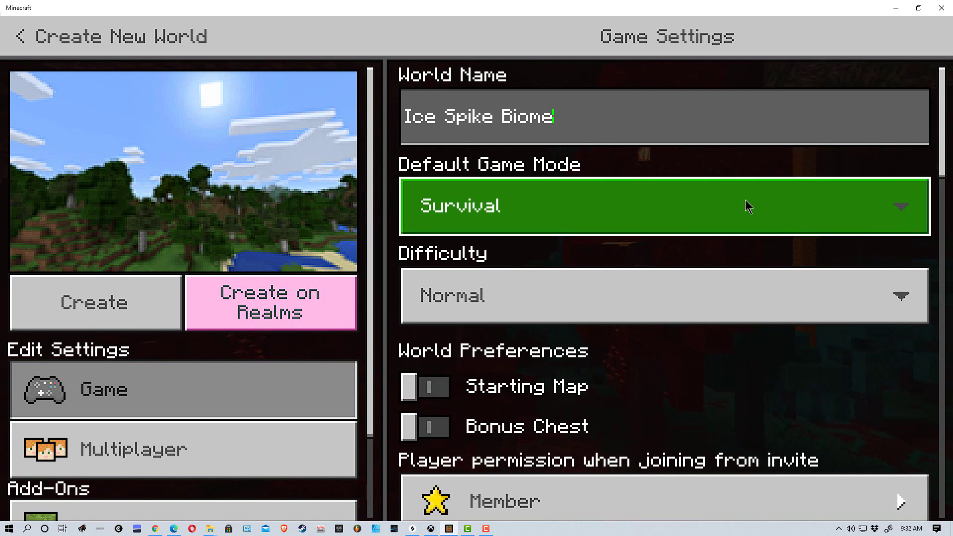
- Keep Survival mode with achievements disabled, bonus chest off and cheats on
left_click(745, 200)
left_click(635, 226)
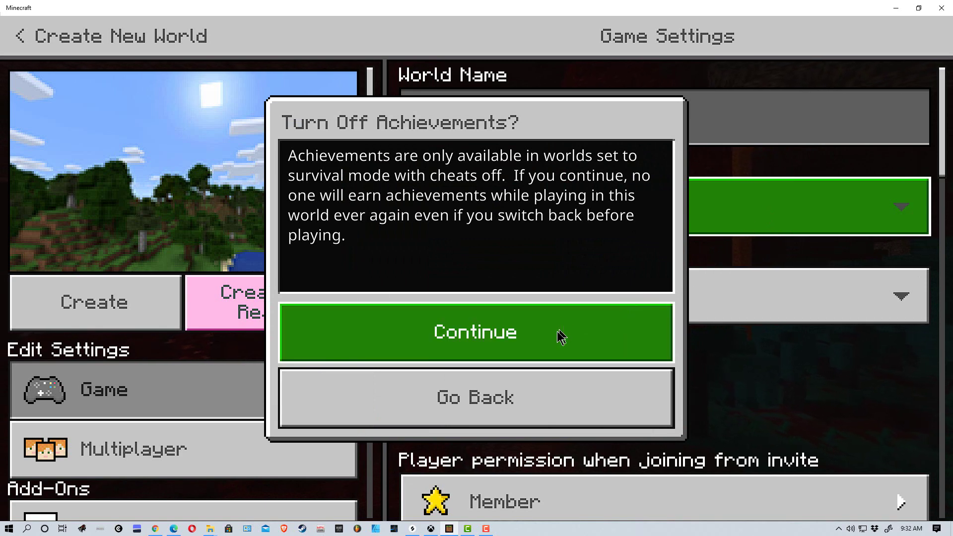
left_click(557, 331)
left_click(652, 245)
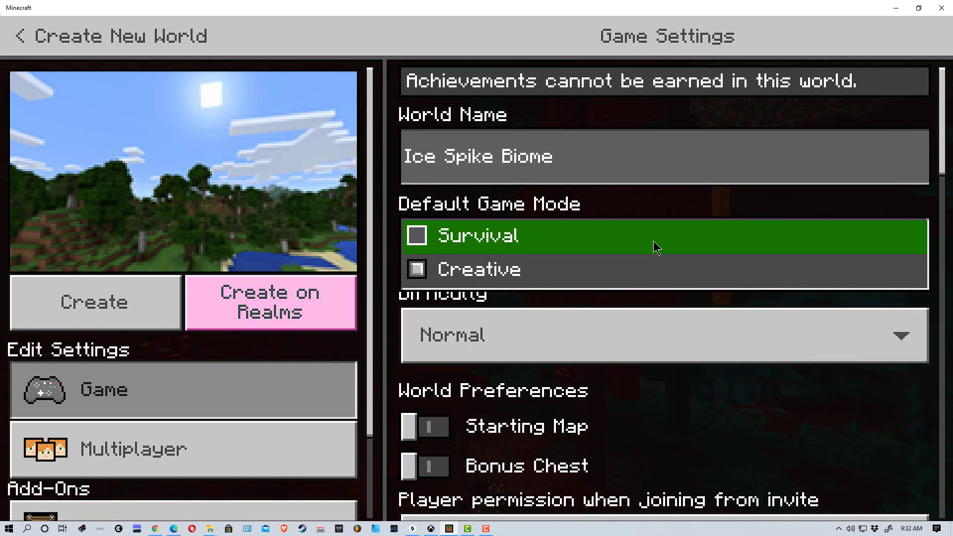
left_click(530, 234)
left_click(425, 466)
scroll(675, 403, "down", 3)
scroll(676, 395, "down", 2)
scroll(676, 394, "down", 3)
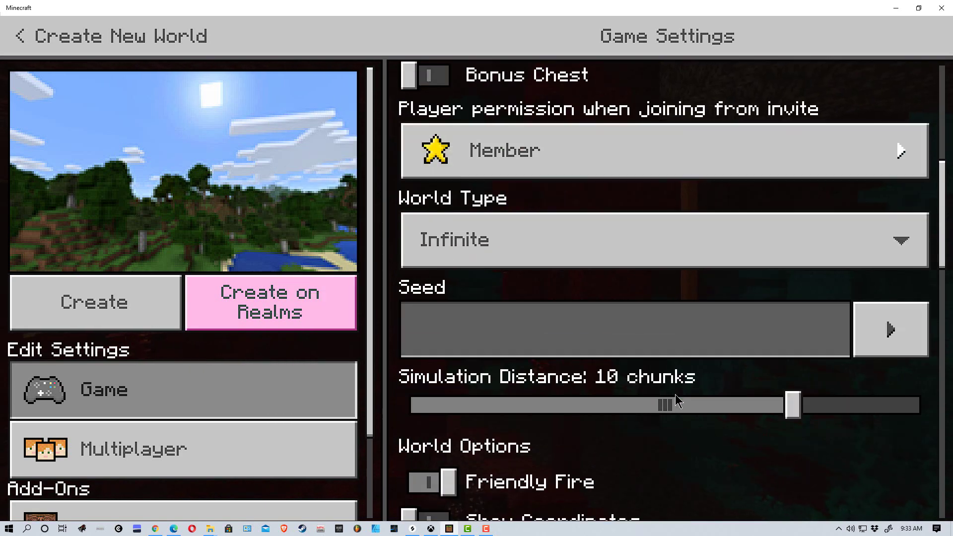
scroll(676, 402, "down", 2)
scroll(675, 399, "down", 2)
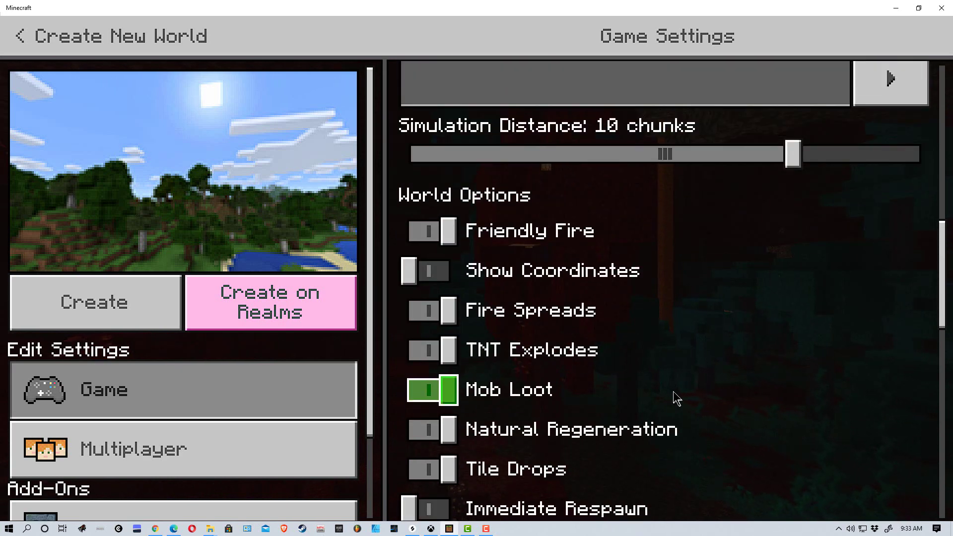
scroll(675, 396, "down", 3)
scroll(673, 395, "down", 3)
scroll(673, 393, "down", 2)
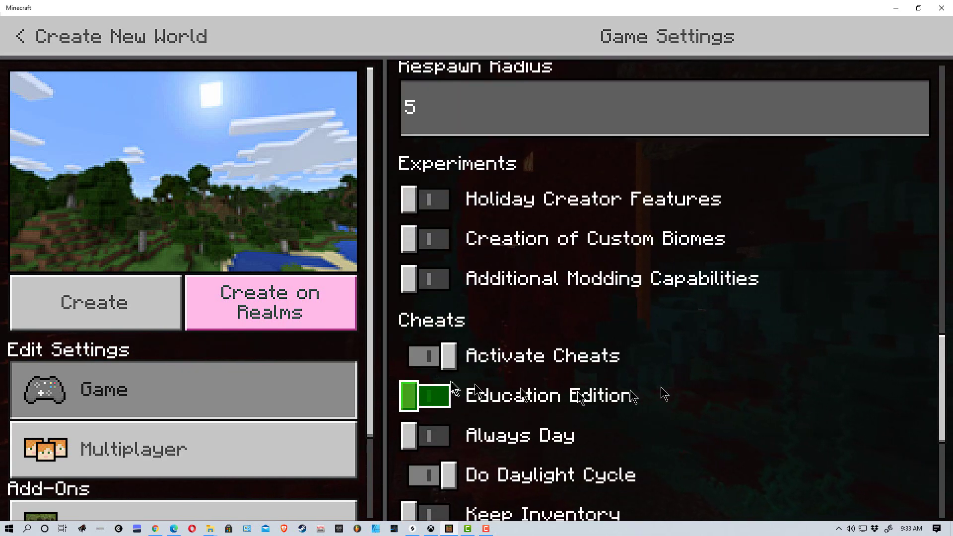
left_click(432, 356)
scroll(614, 348, "up", 3)
scroll(615, 348, "up", 3)
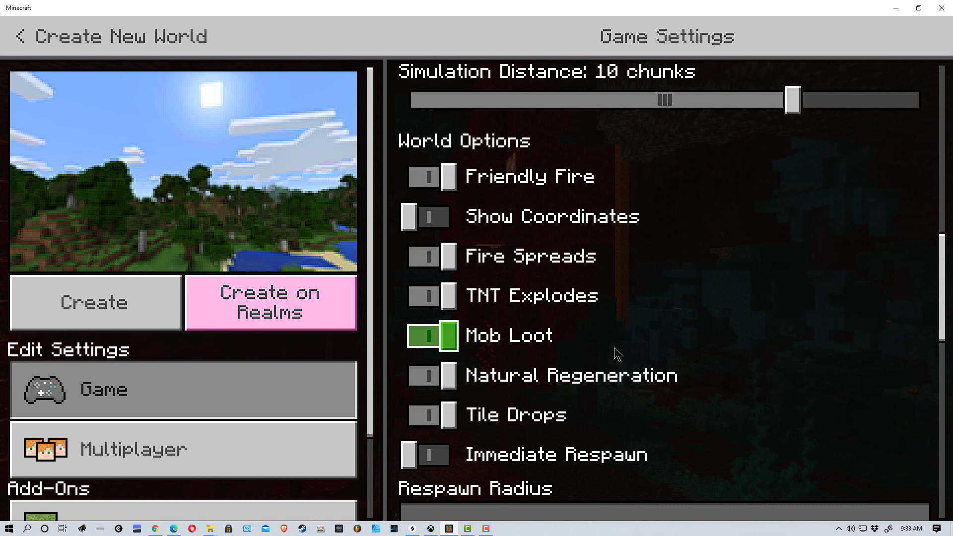
scroll(615, 348, "up", 2)
scroll(615, 348, "up", 3)
scroll(615, 347, "up", 2)
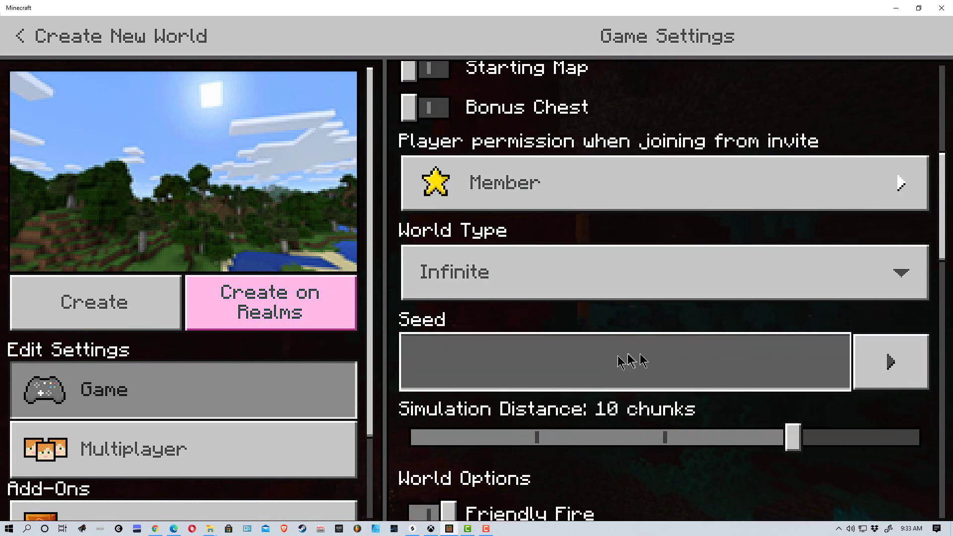
- Enter HOIL into the world's Seed field
left_click(609, 364)
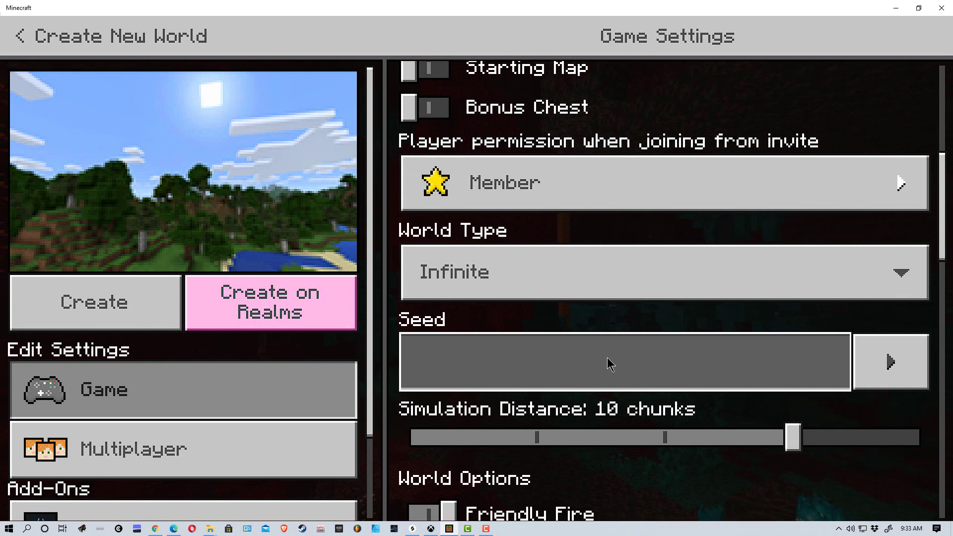
type("HO")
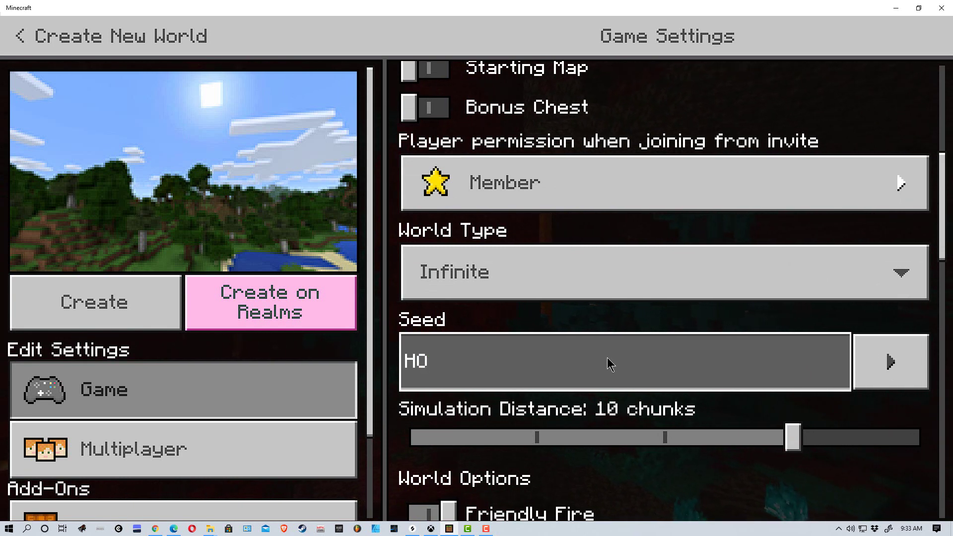
type("IL")
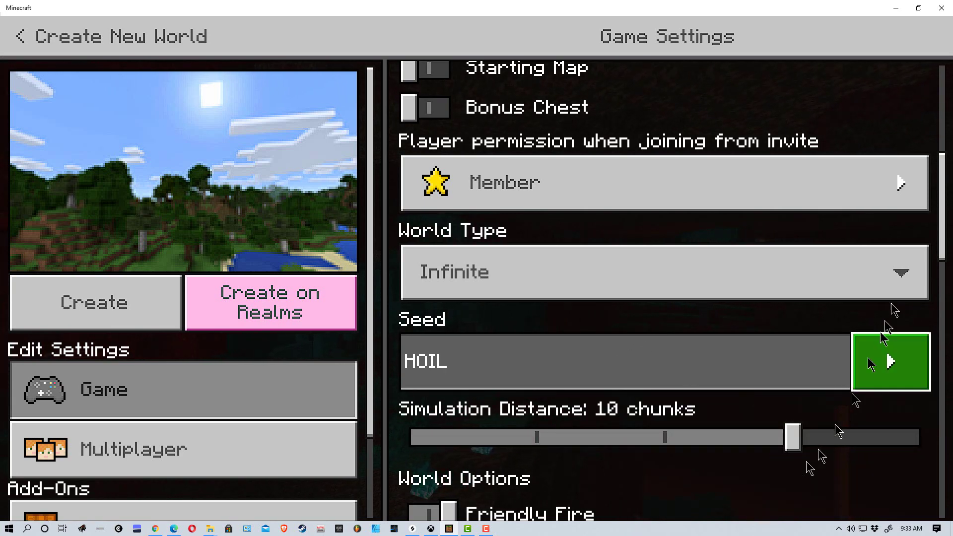
left_click_drag(942, 223, 946, 506)
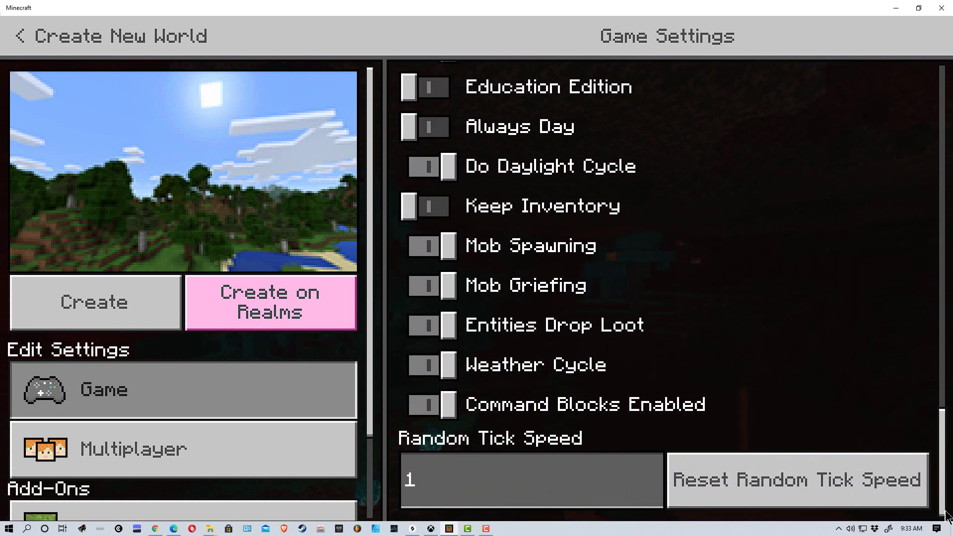
left_click_drag(947, 510, 947, 249)
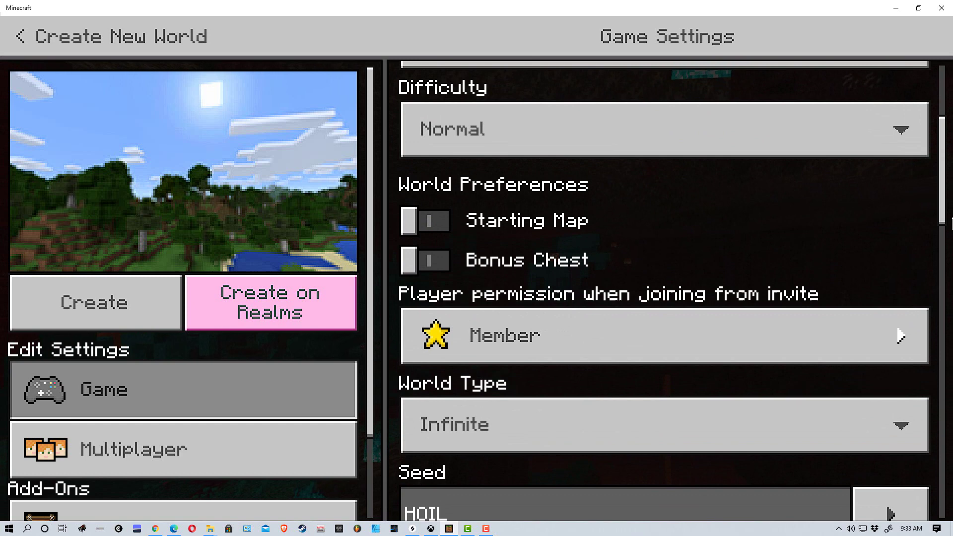
mouse_move(948, 250)
left_mouse_down()
mouse_move(943, 488)
mouse_move(947, 415)
left_mouse_up()
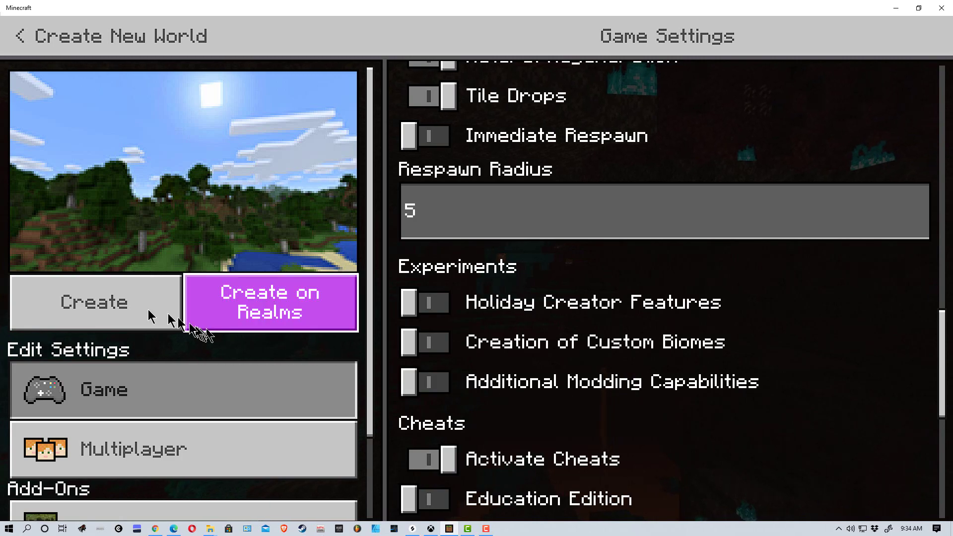
- Create the world and break through the snowy tree's leaves
left_click(94, 302)
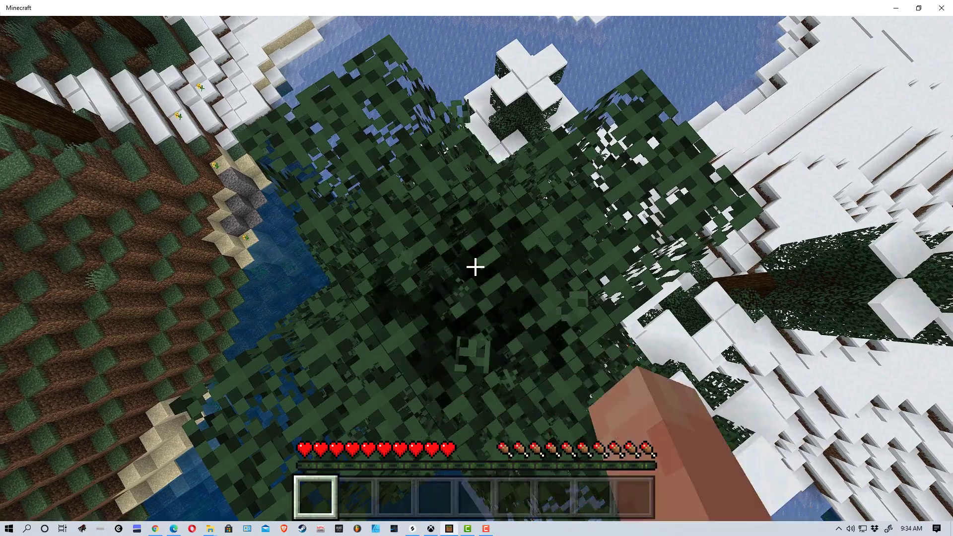
left_click(477, 268)
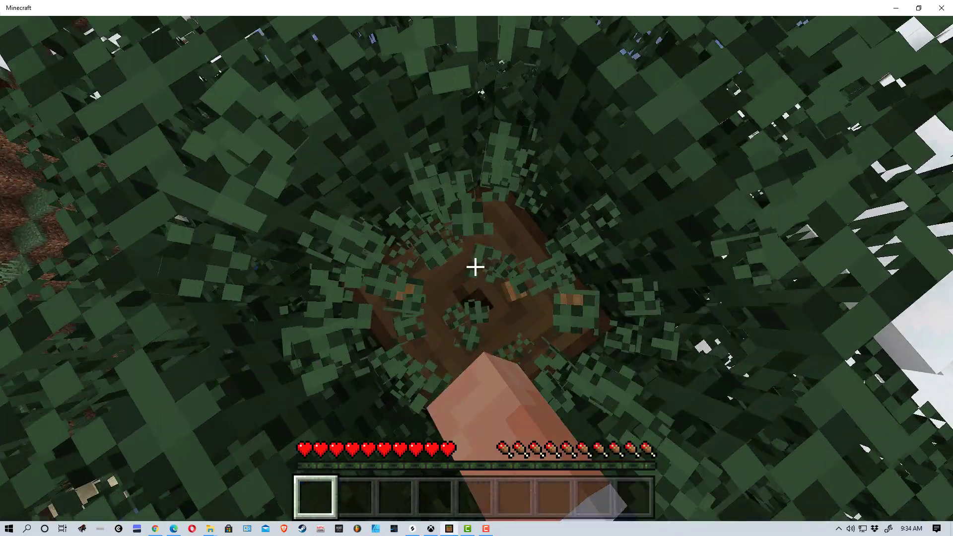
left_click(475, 267)
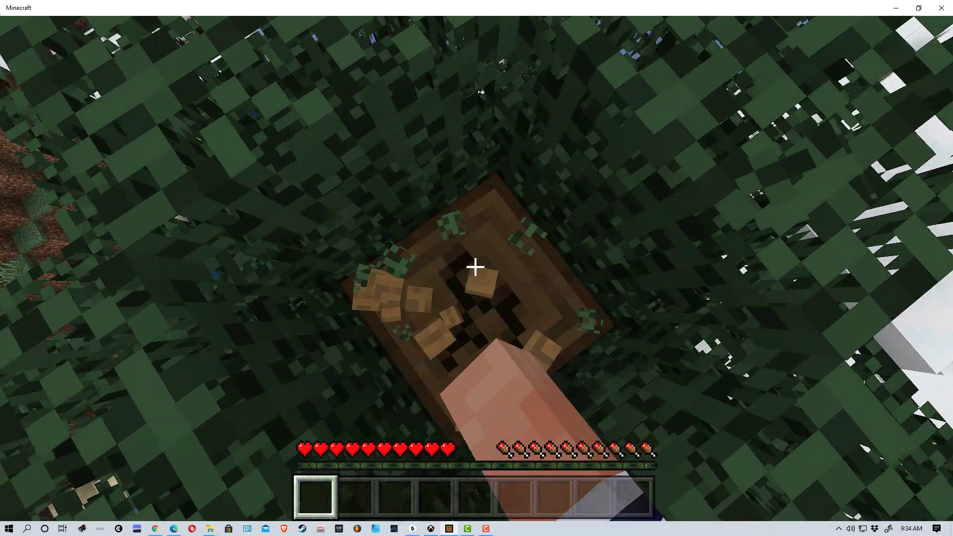
- Chop four logs from the tree trunk
left_click(476, 267)
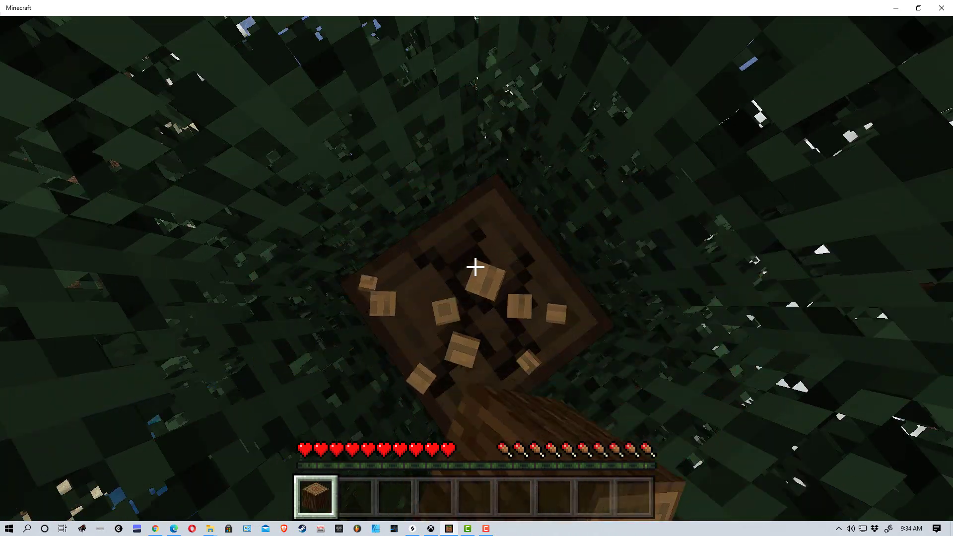
left_click(475, 267)
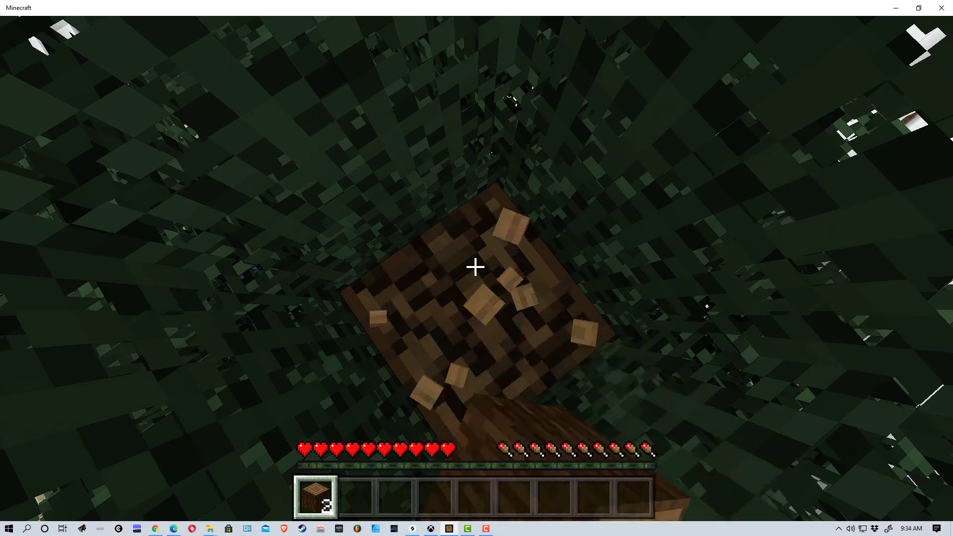
left_click(475, 267)
left_click(475, 267)
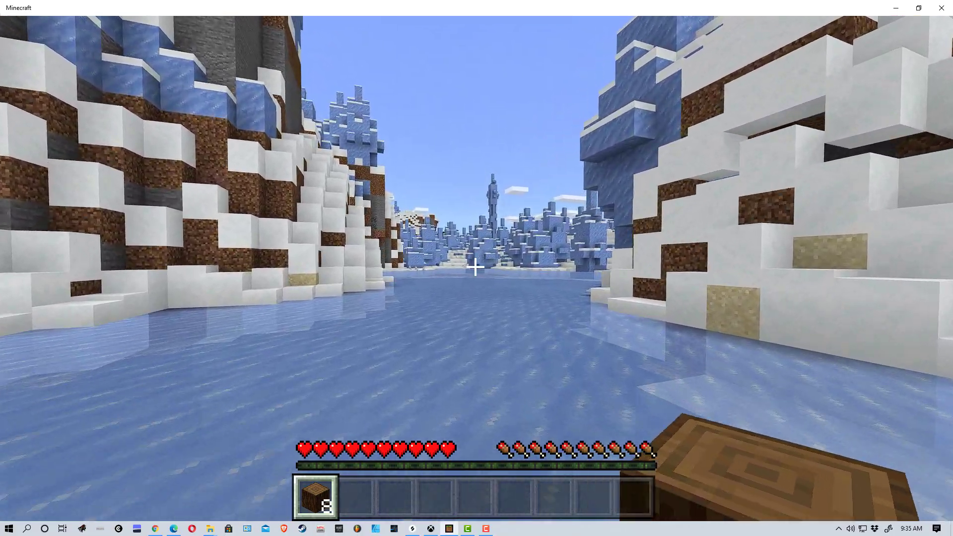
- Walk along and across the frozen river onto the snow
key("w")
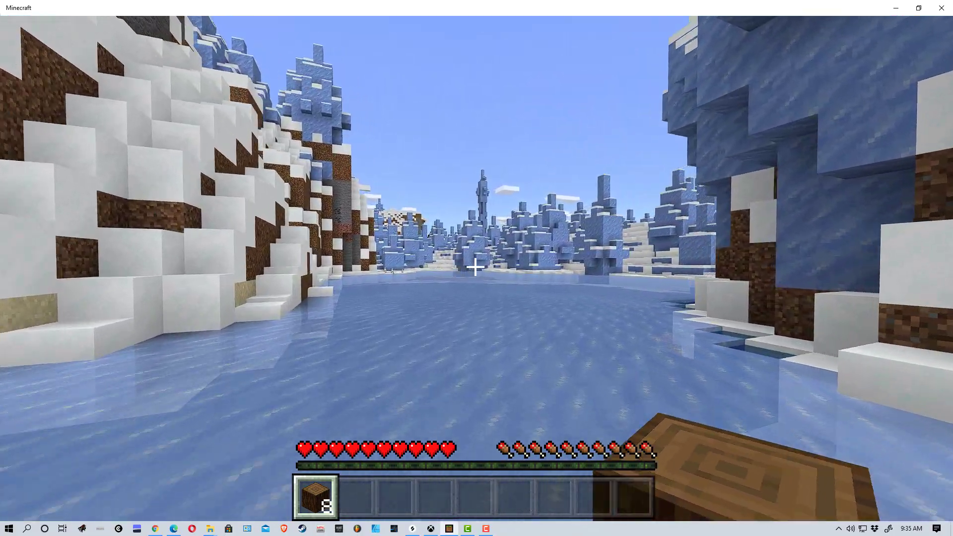
key("w")
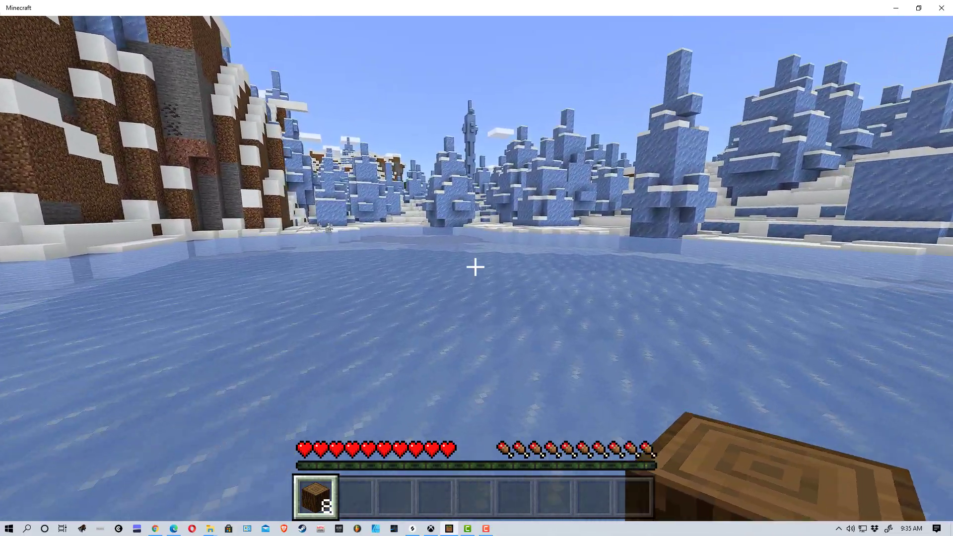
key("w")
key("w")
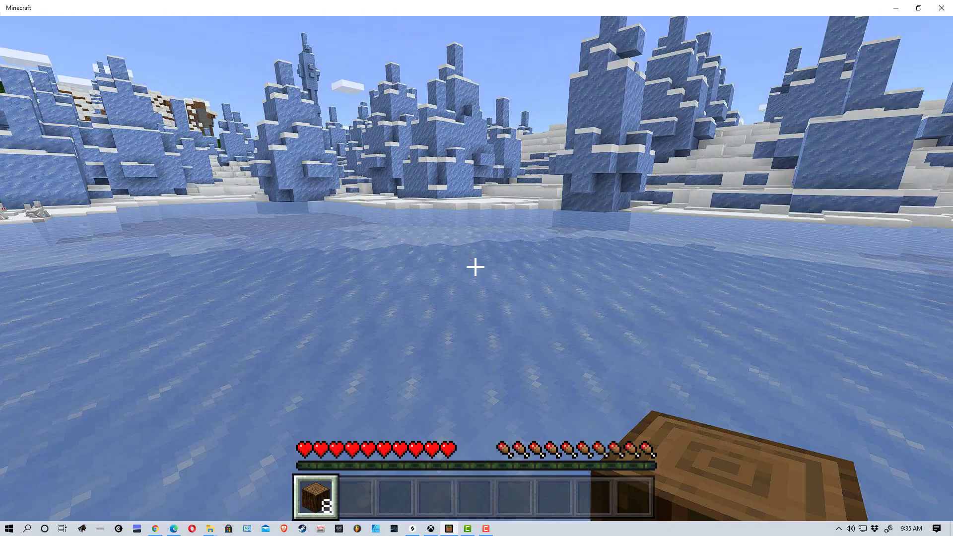
key("w")
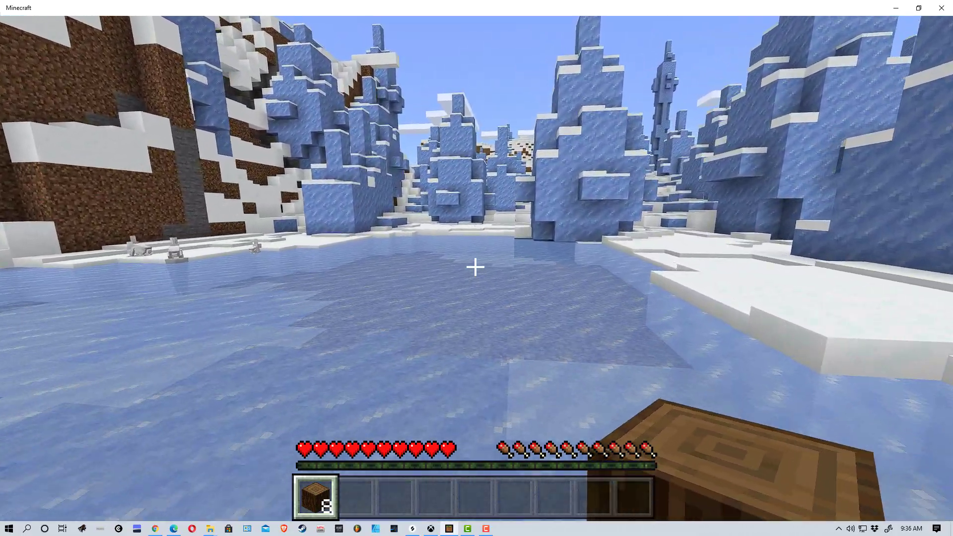
key("w")
key("w")
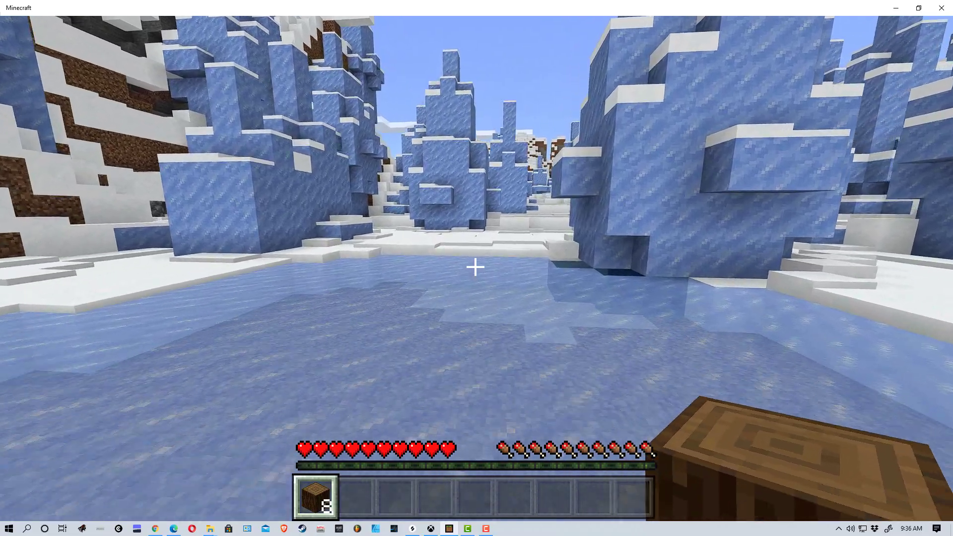
key("w")
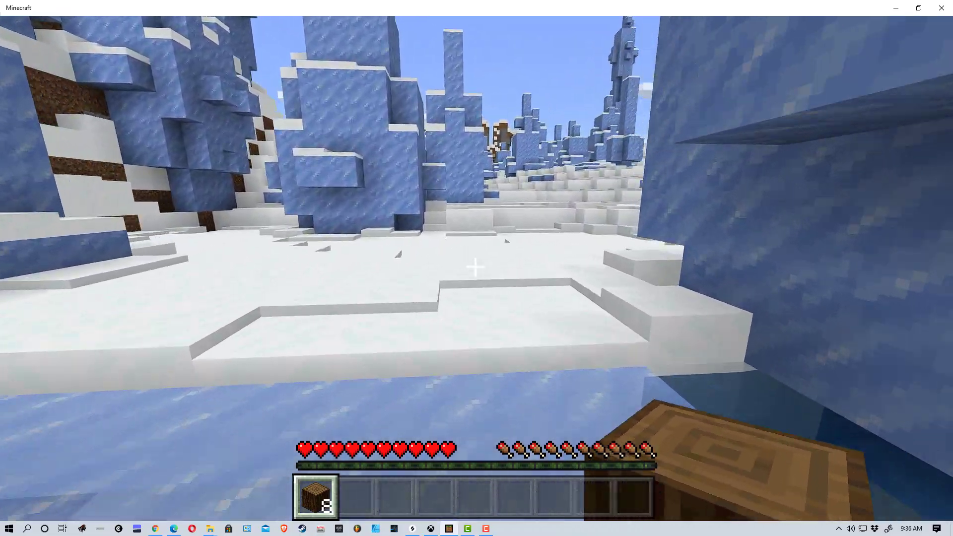
- Cross the snow field into the gap between the ice spikes
key("w")
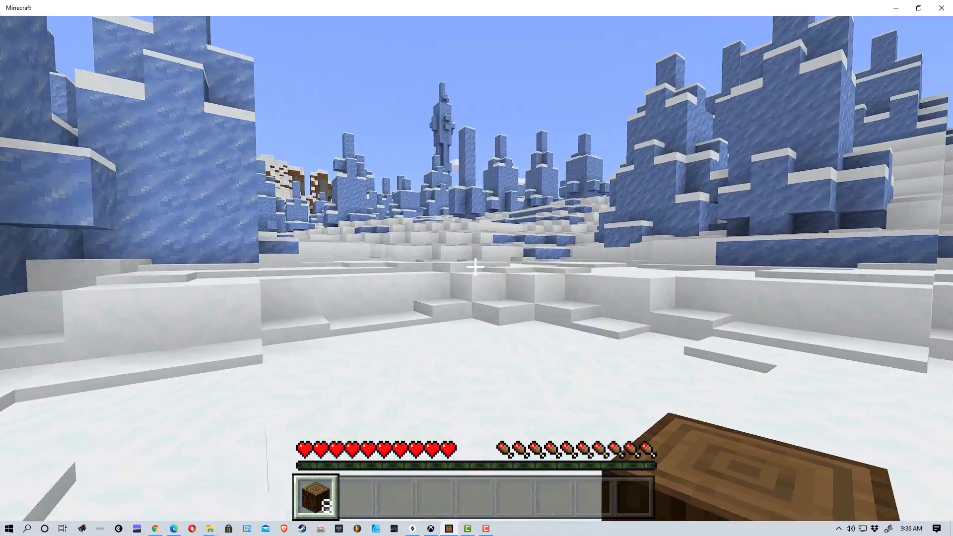
key("w")
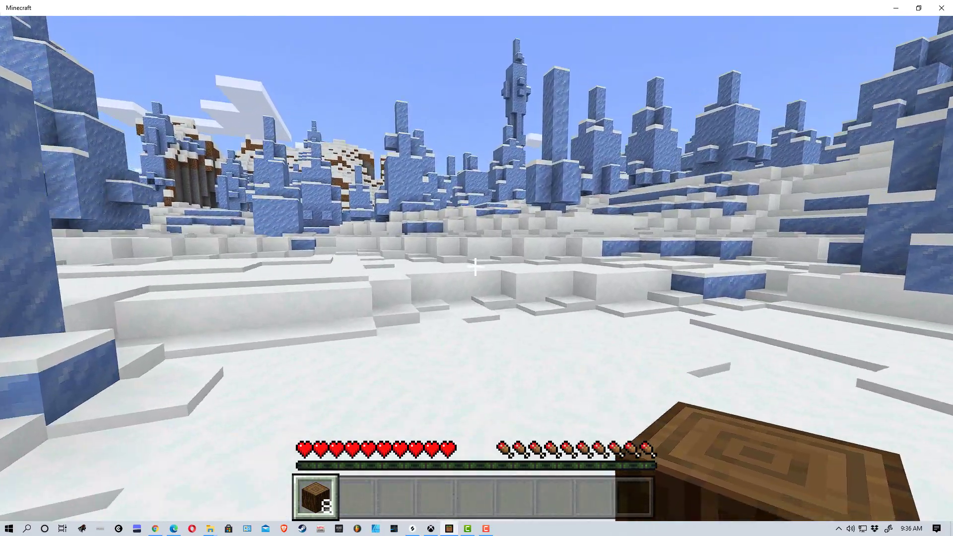
key("w")
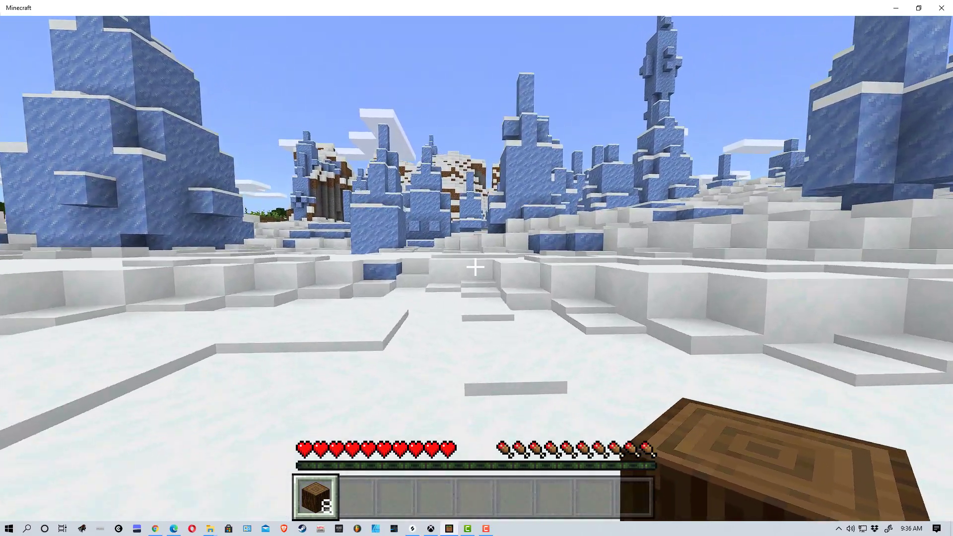
key("w")
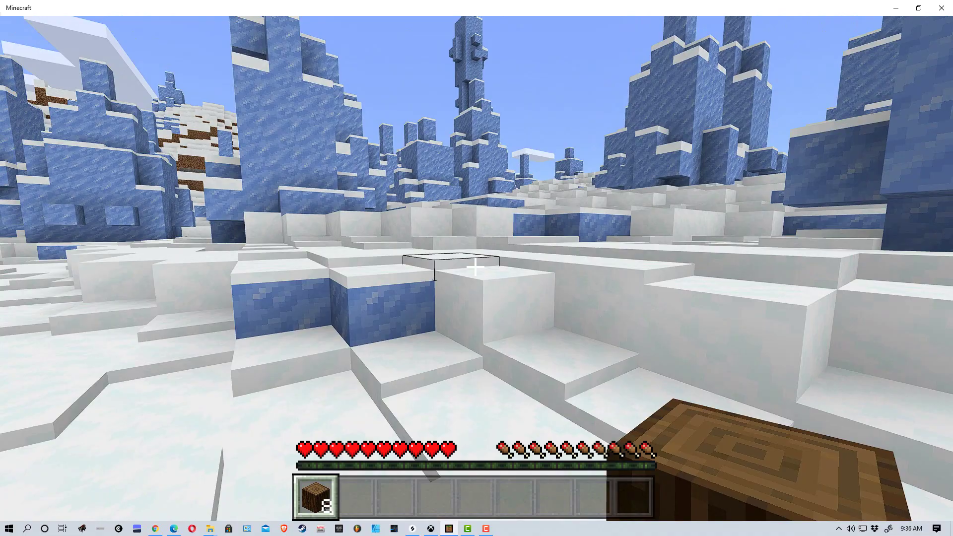
key("w")
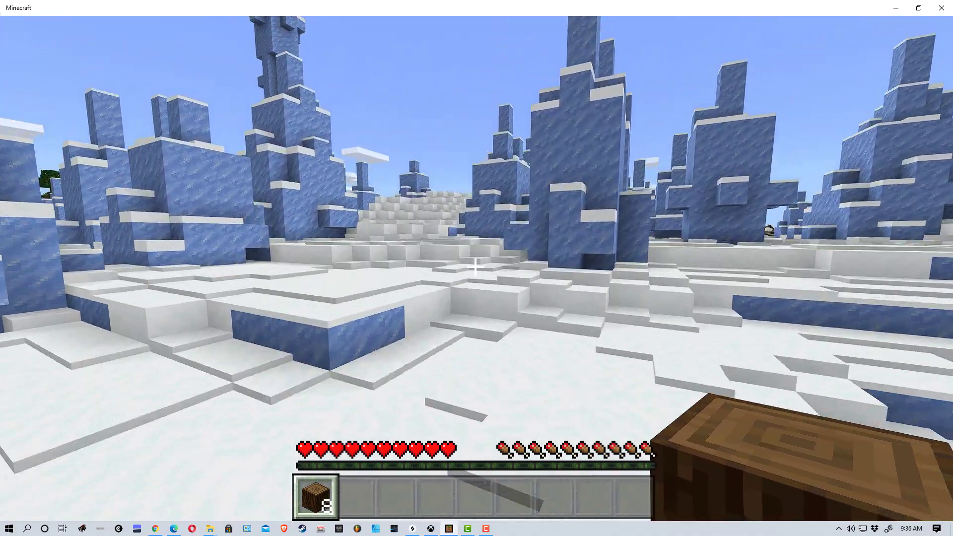
key("w")
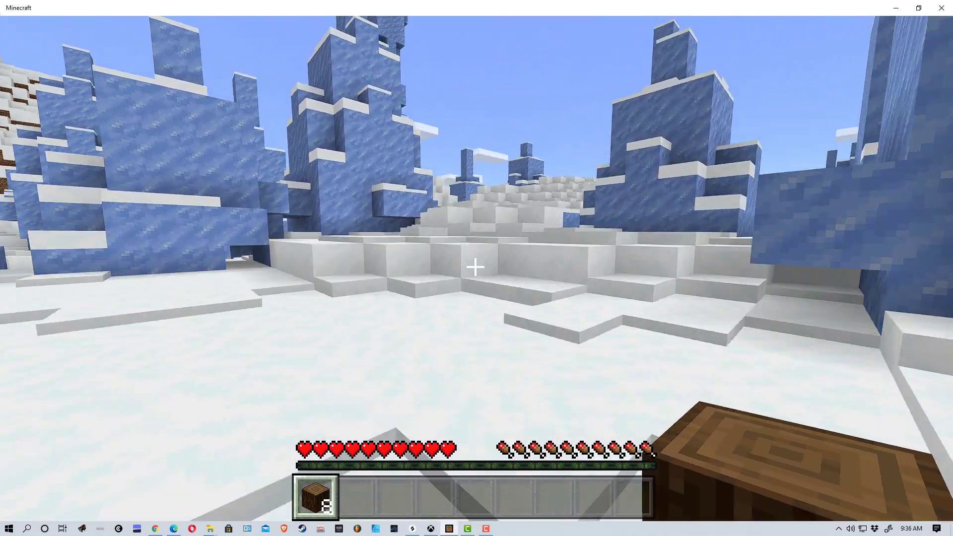
key("w")
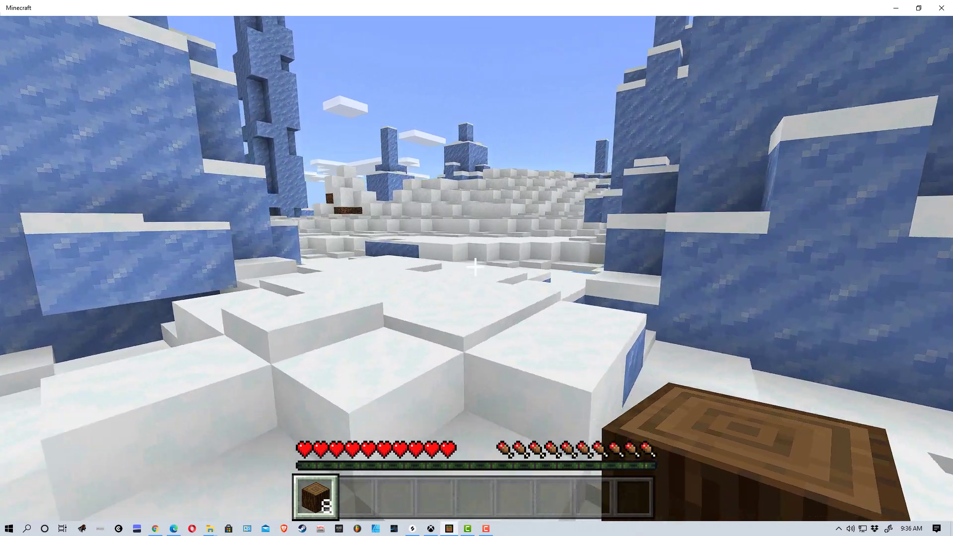
- Climb the snow mound onto the plateau and look over the sea and spikes
key("w")
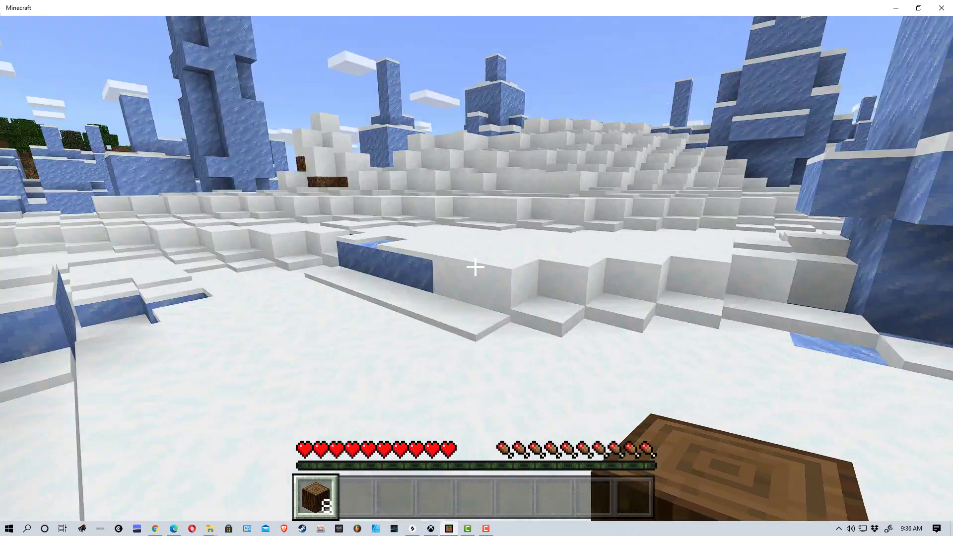
key("w")
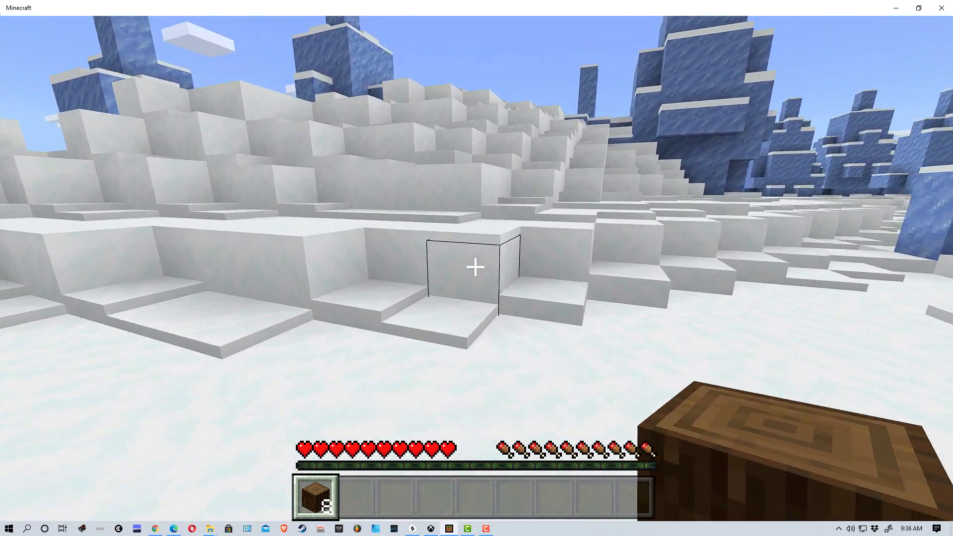
key("w")
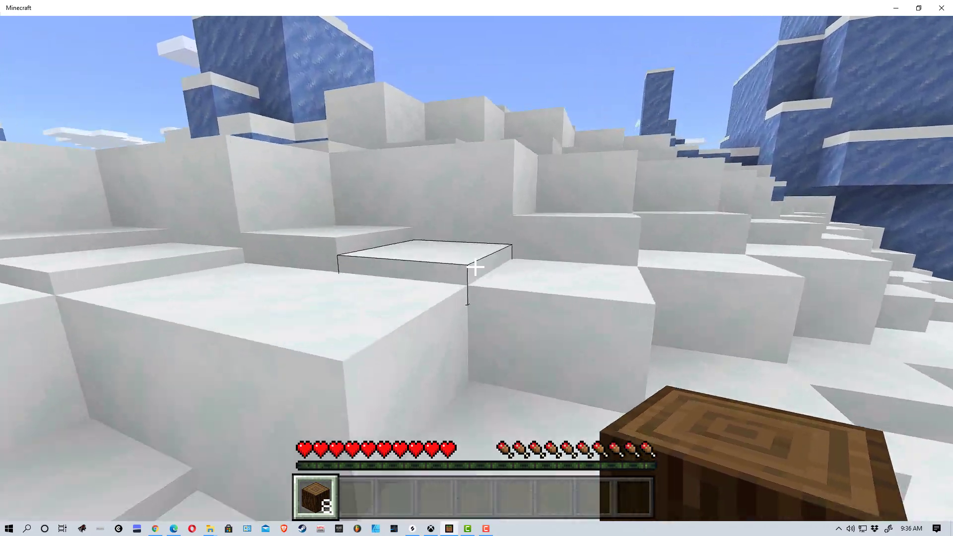
key("w")
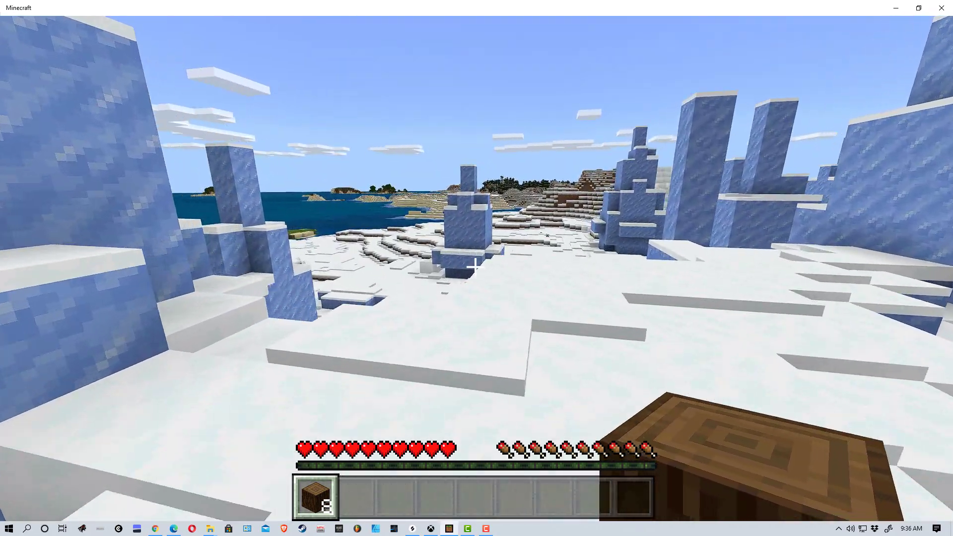
key("w")
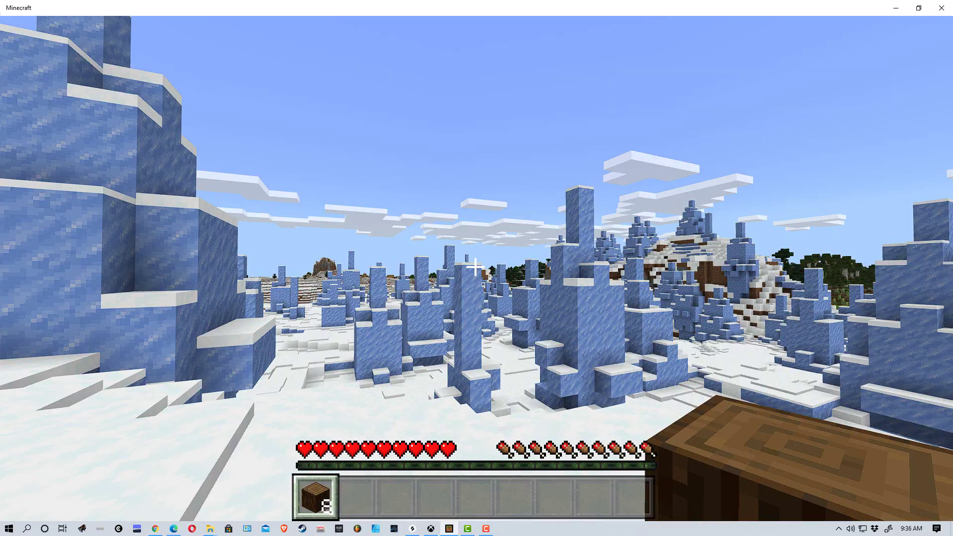
key("w")
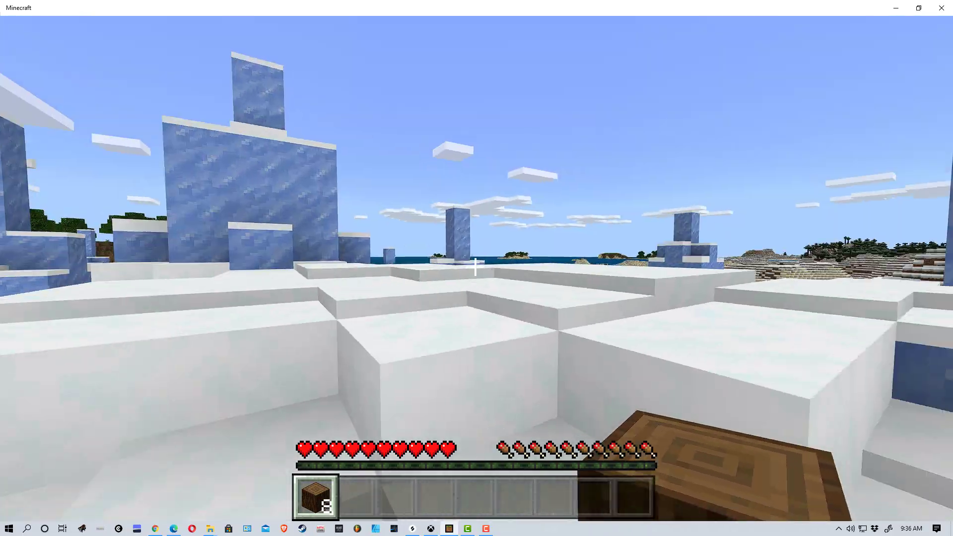
key("w")
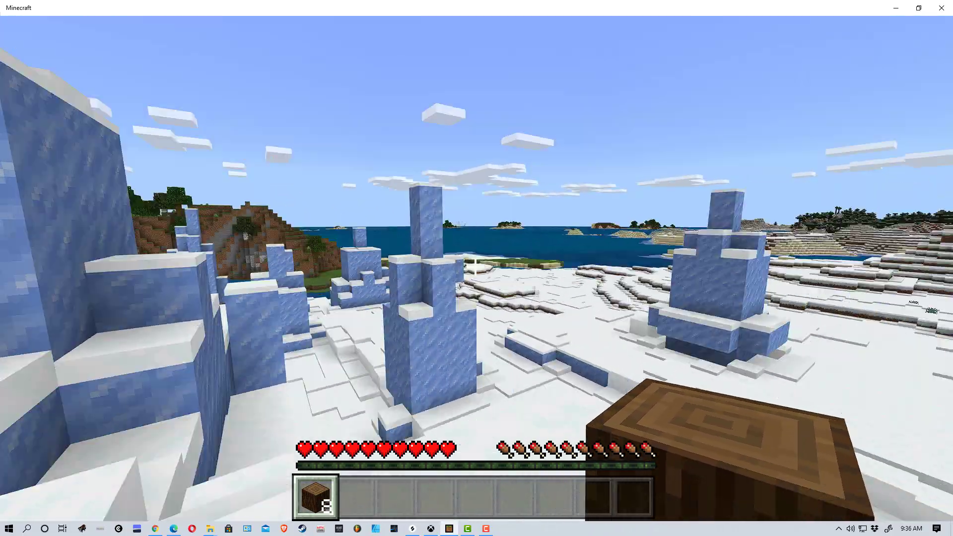
key("w")
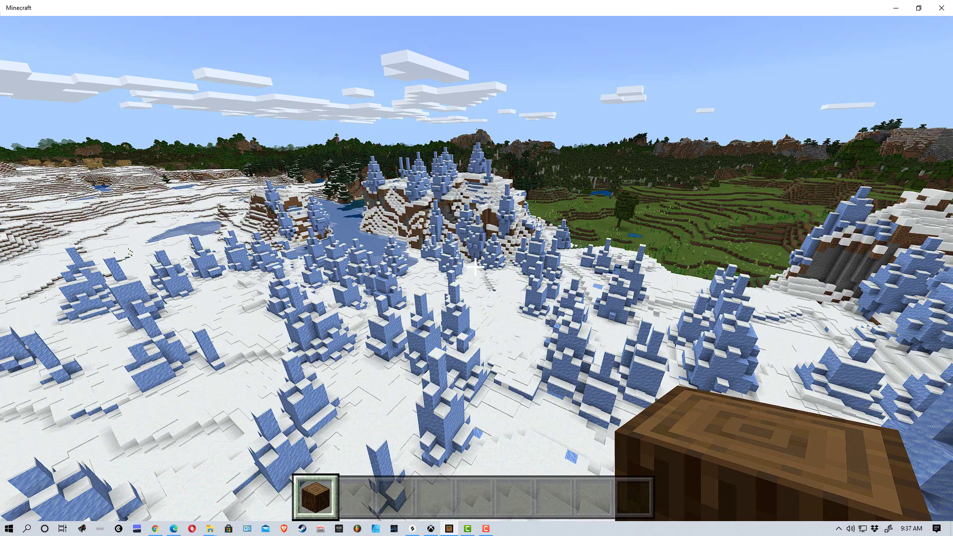
- Fly over the ice spikes biome toward the snowy hill
key("w")
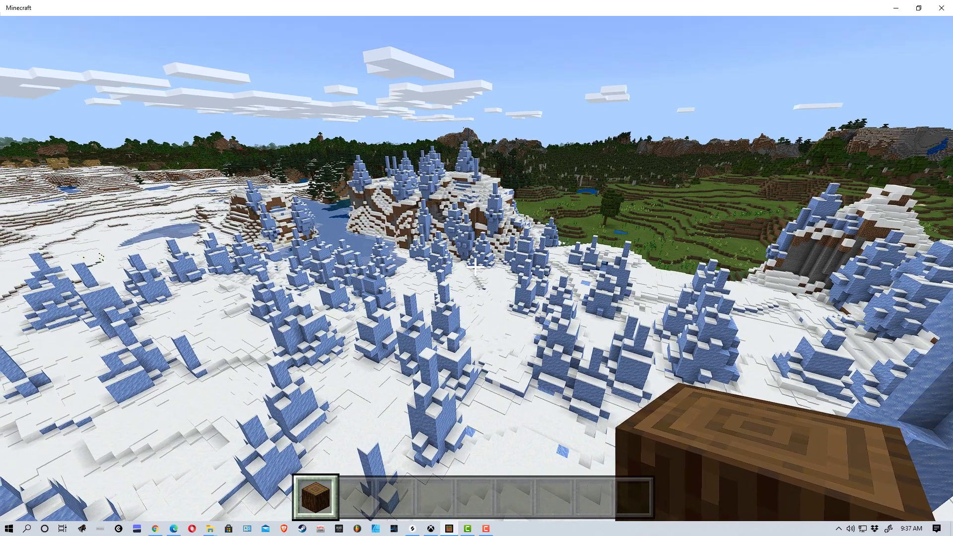
key("w")
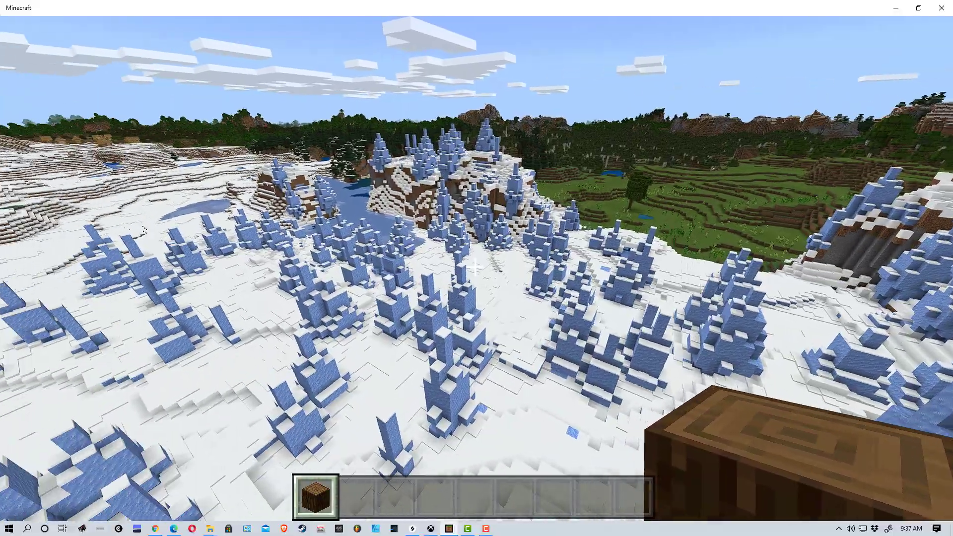
key("w")
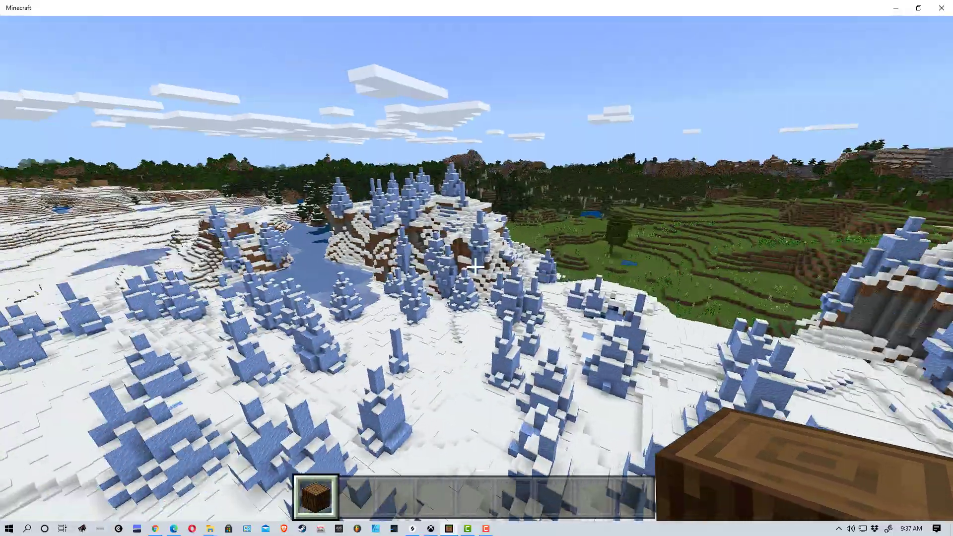
key("w")
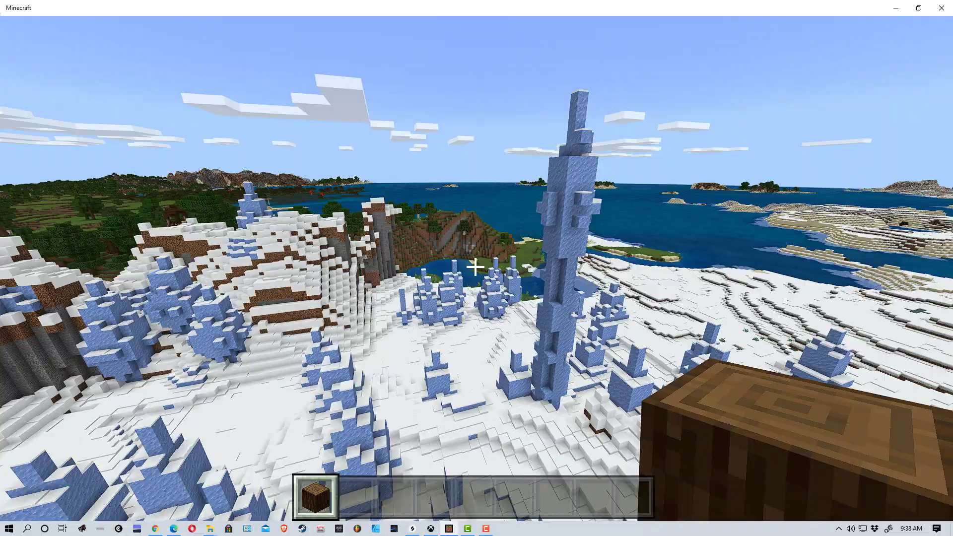
- Circle the tall ice spike and hill until the ocean comes into view
key("w")
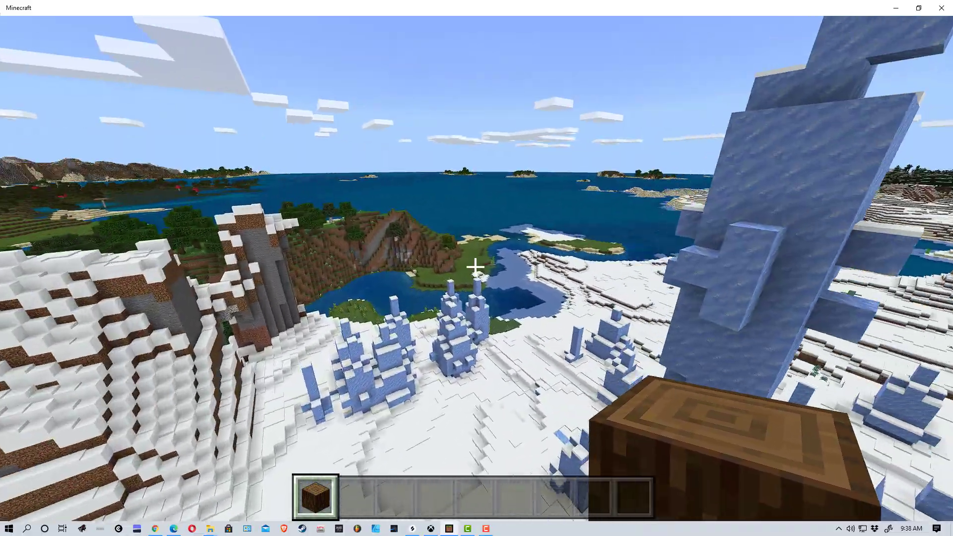
key("w")
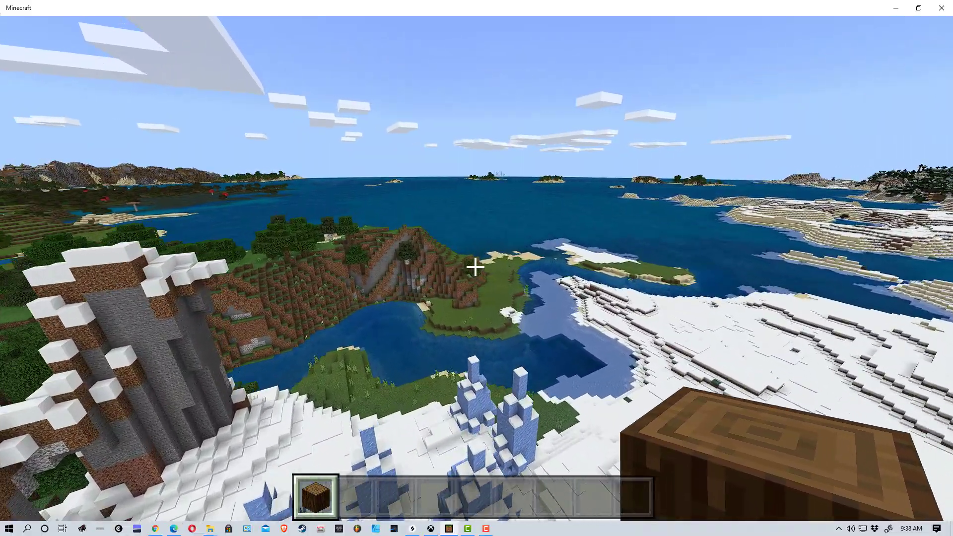
key("w")
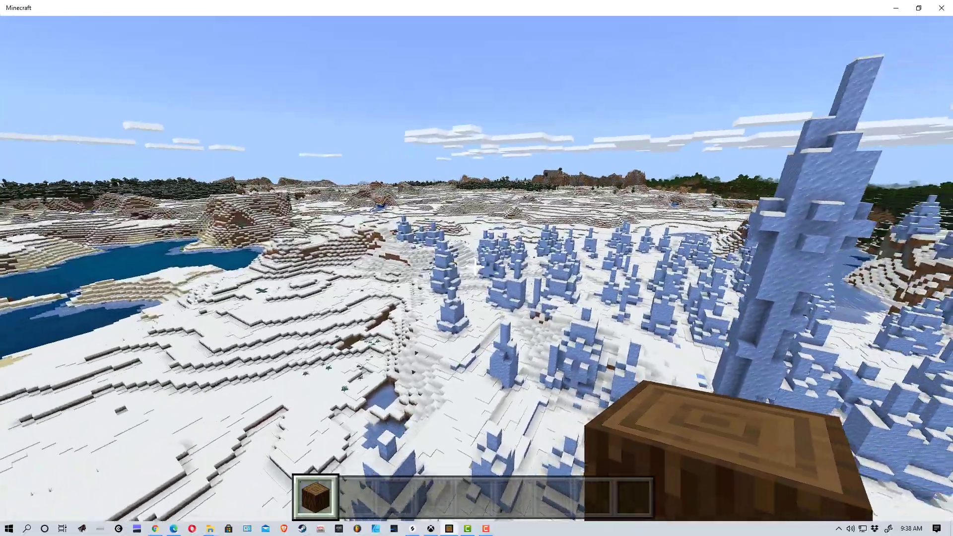
key("w")
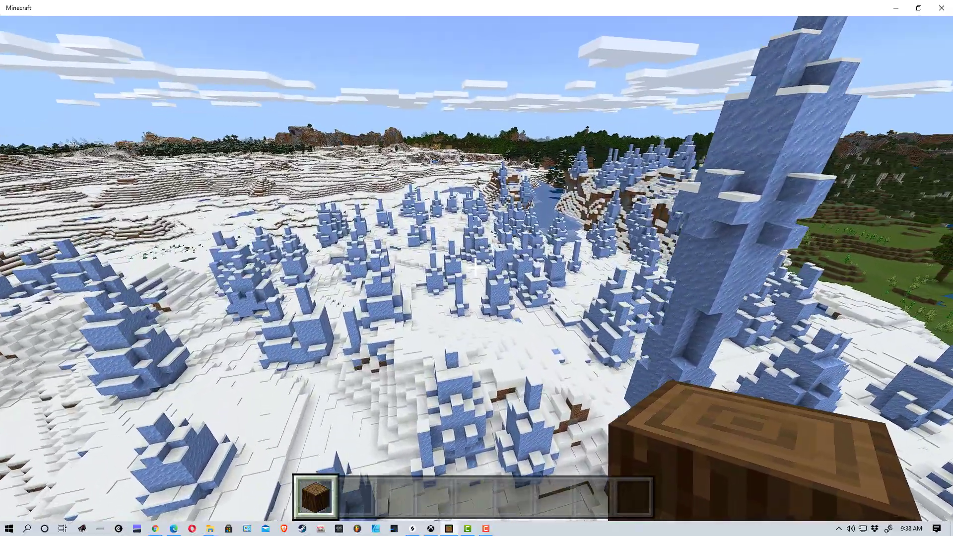
key("w")
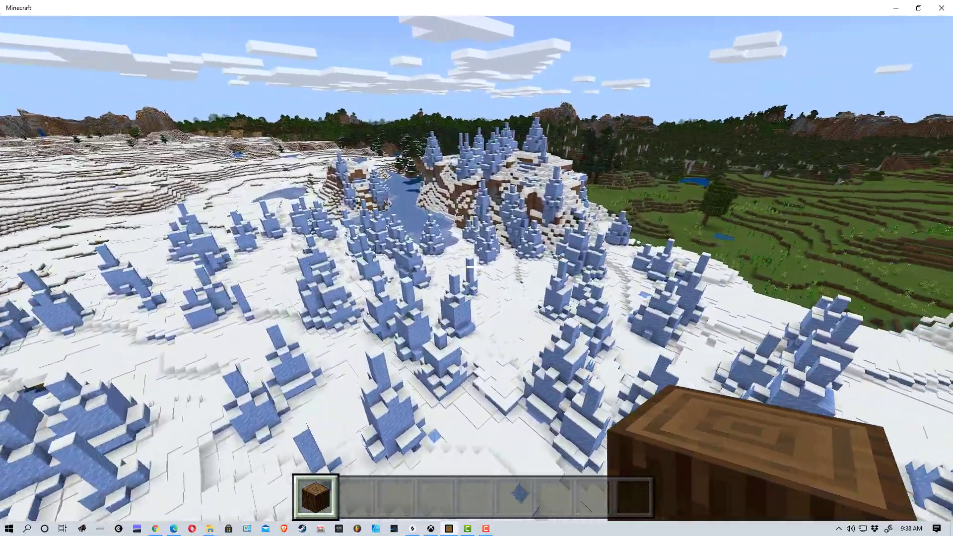
key("w")
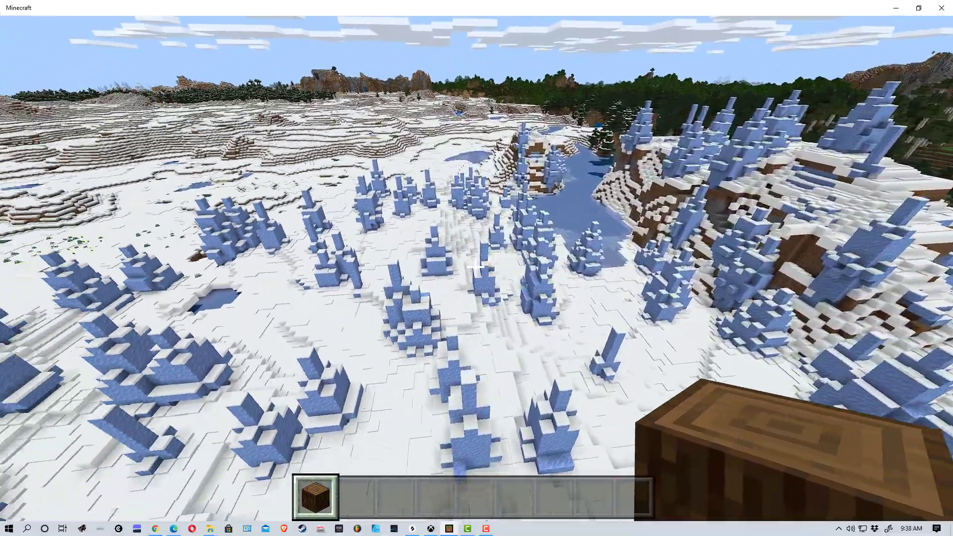
key("w")
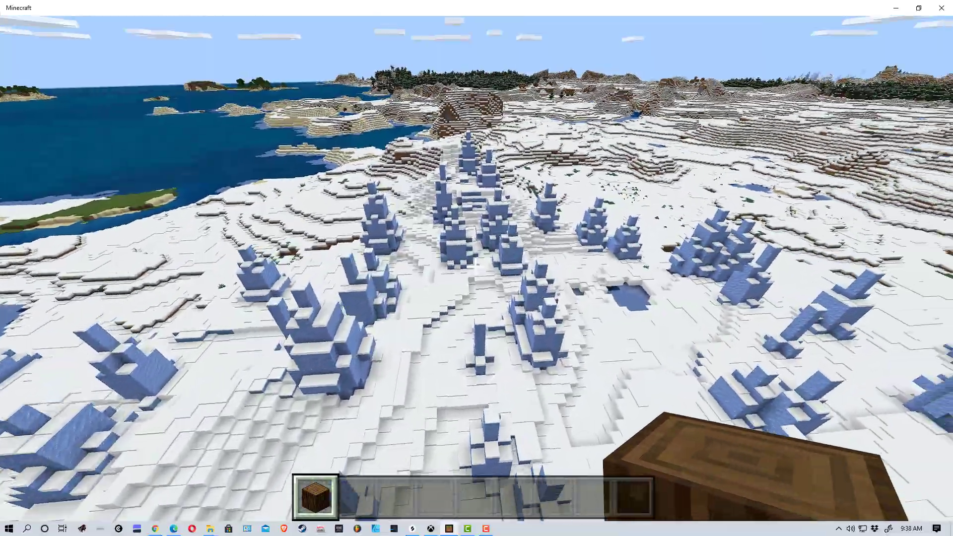
- Fly low past the spikes and onward across the snowy plains
key("w")
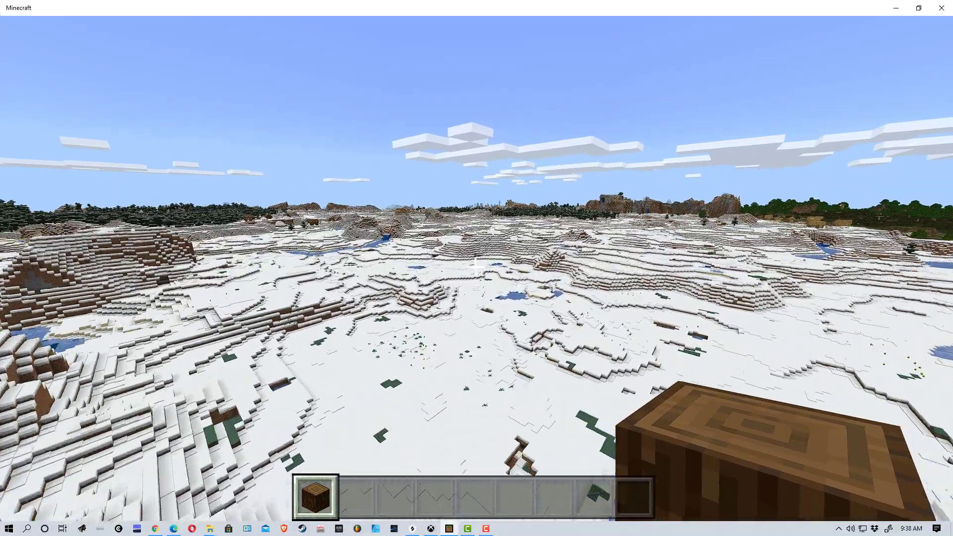
key("w")
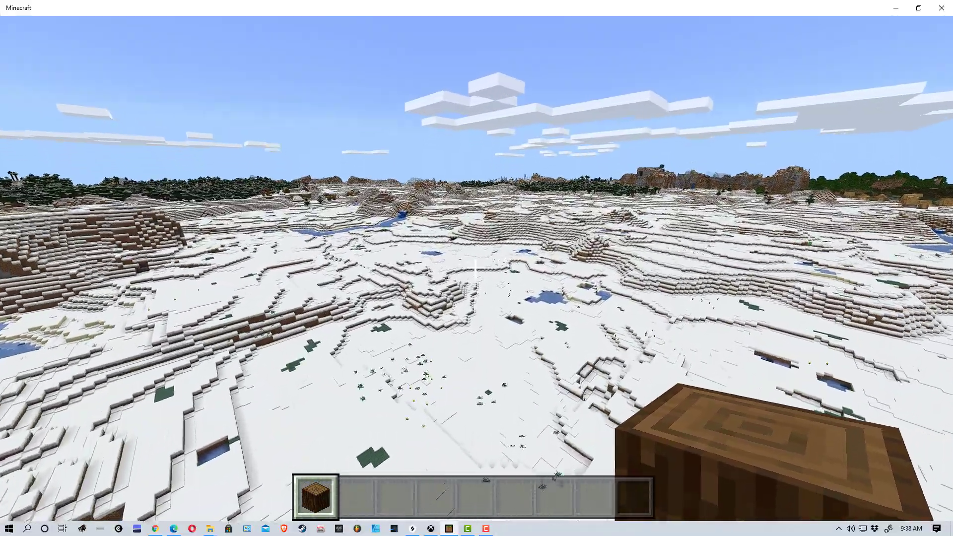
key("w")
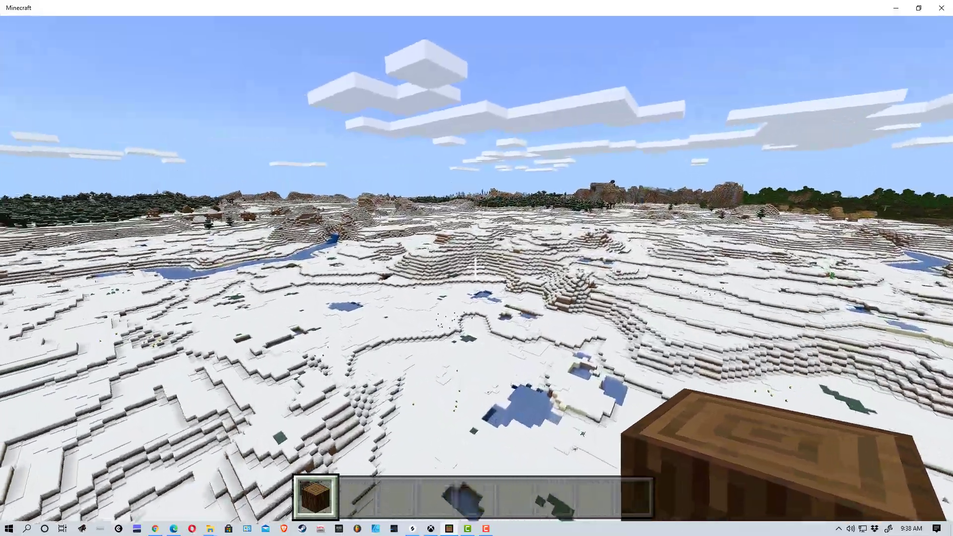
key("w")
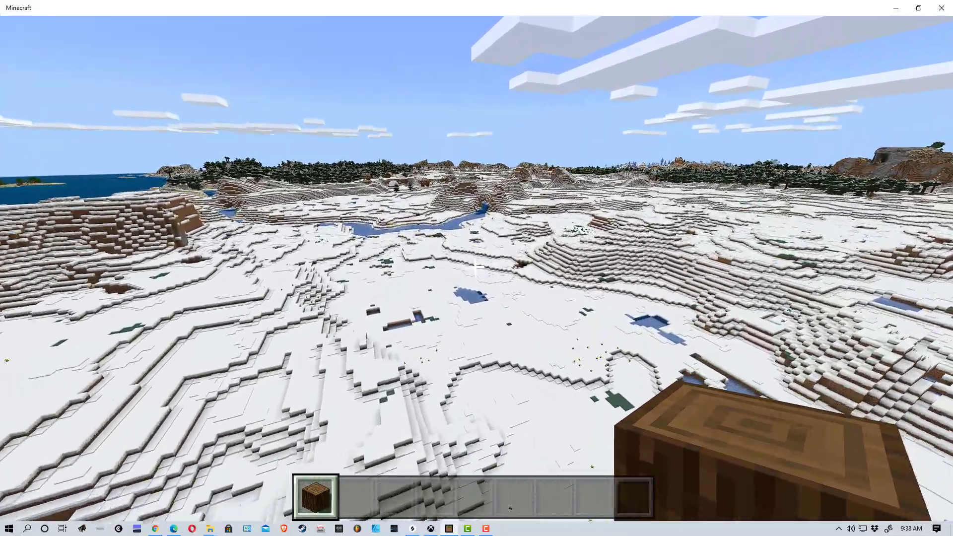
key("w")
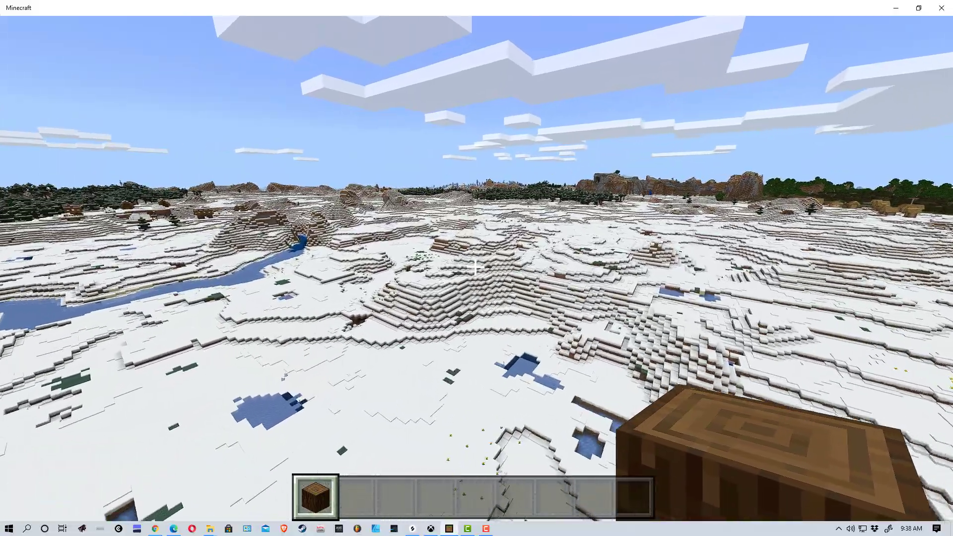
key("w")
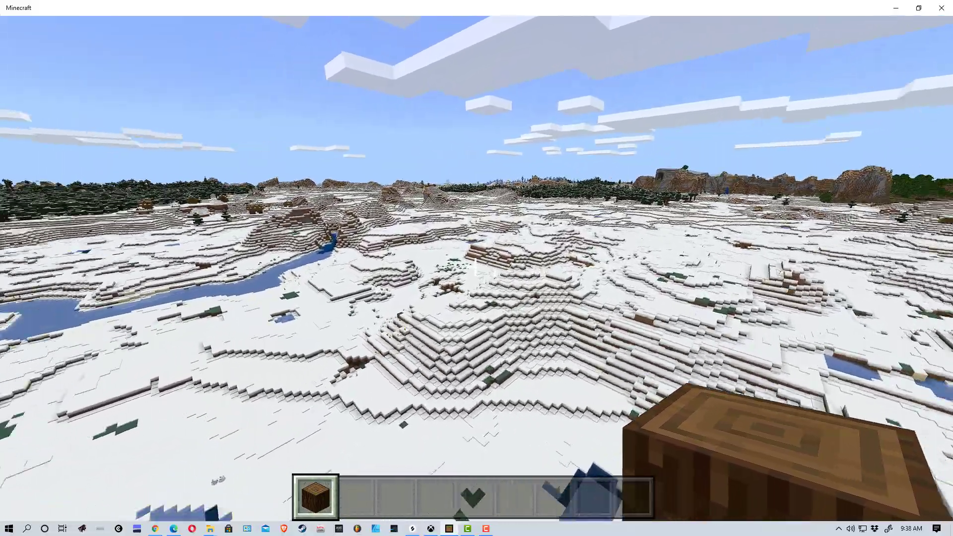
key("w")
key("w")
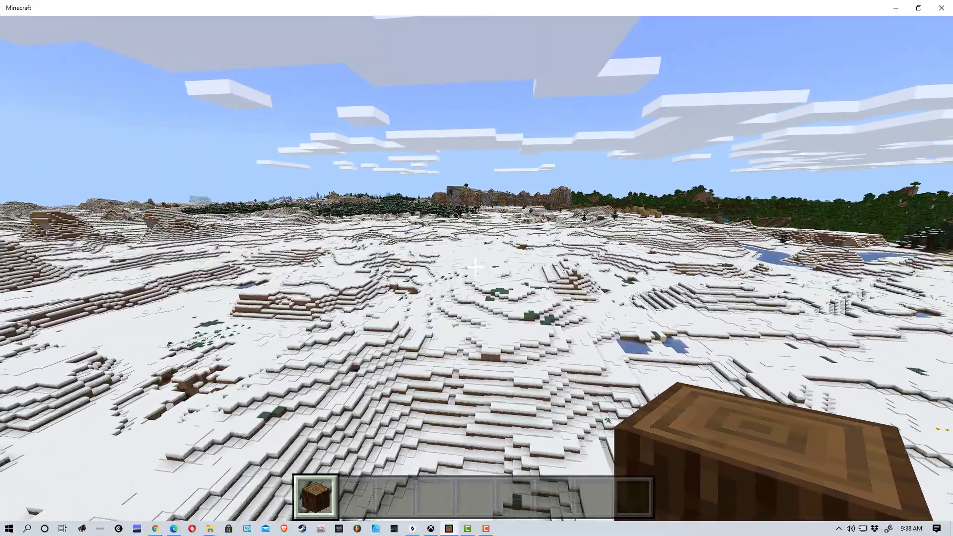
- Look down, descend close to the snowy ground, then look back up
key("w")
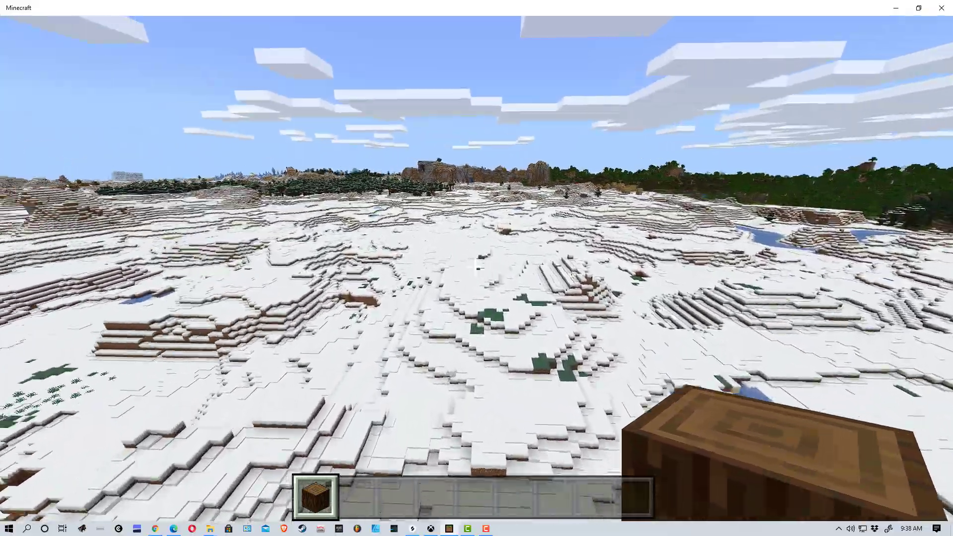
key("w")
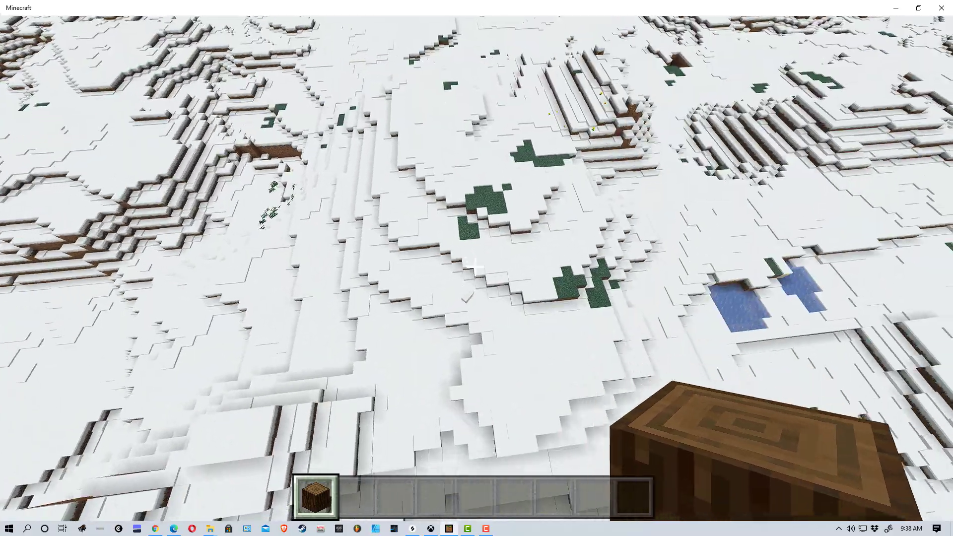
key("w")
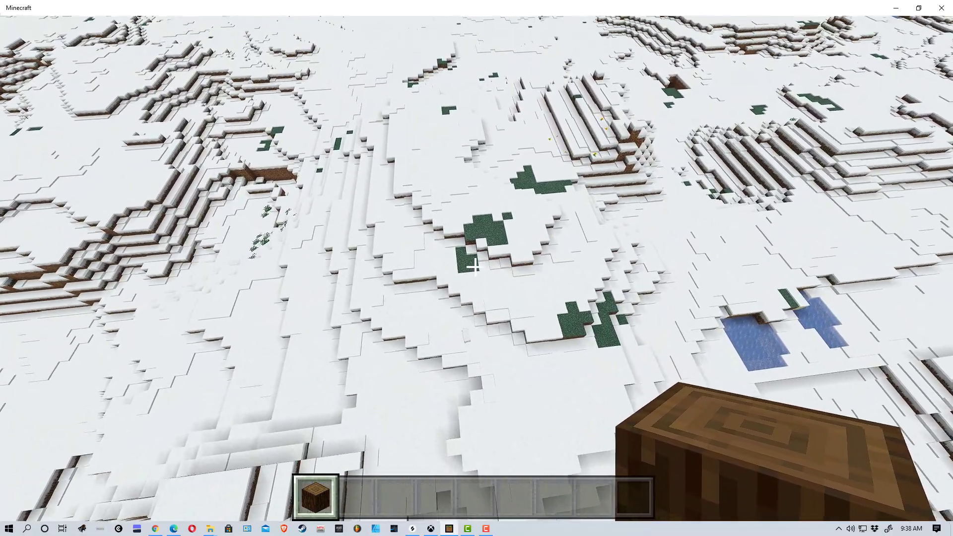
key("w")
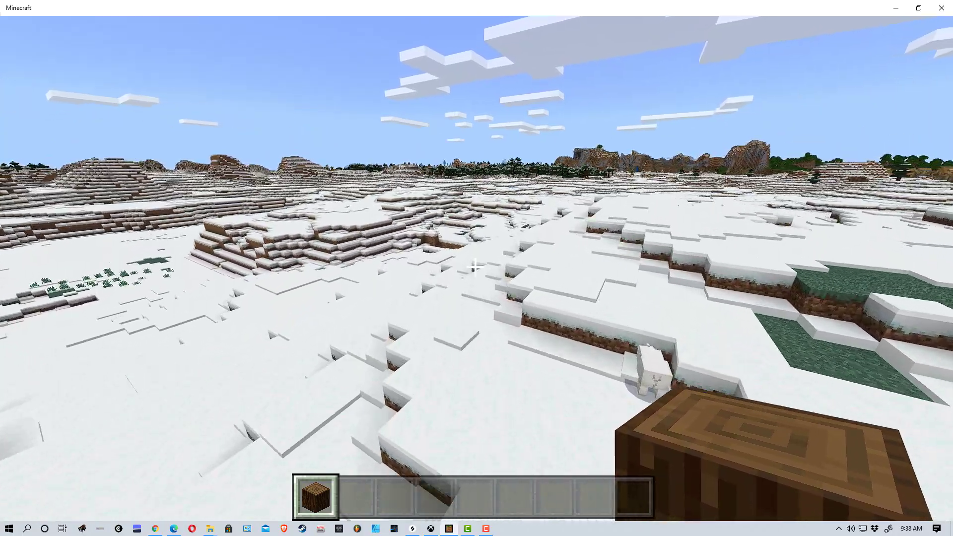
- Land beside the polar bear and watch it walk away
key("w")
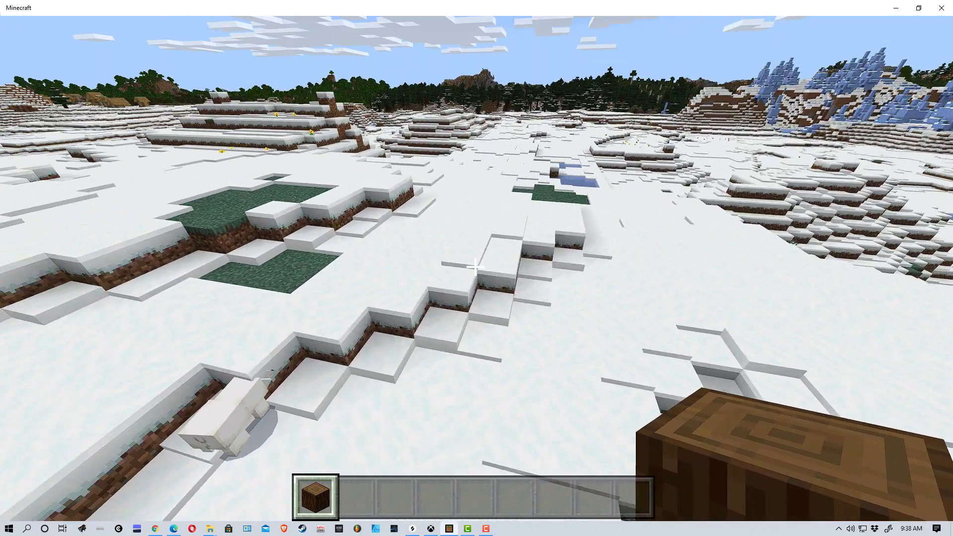
key("w")
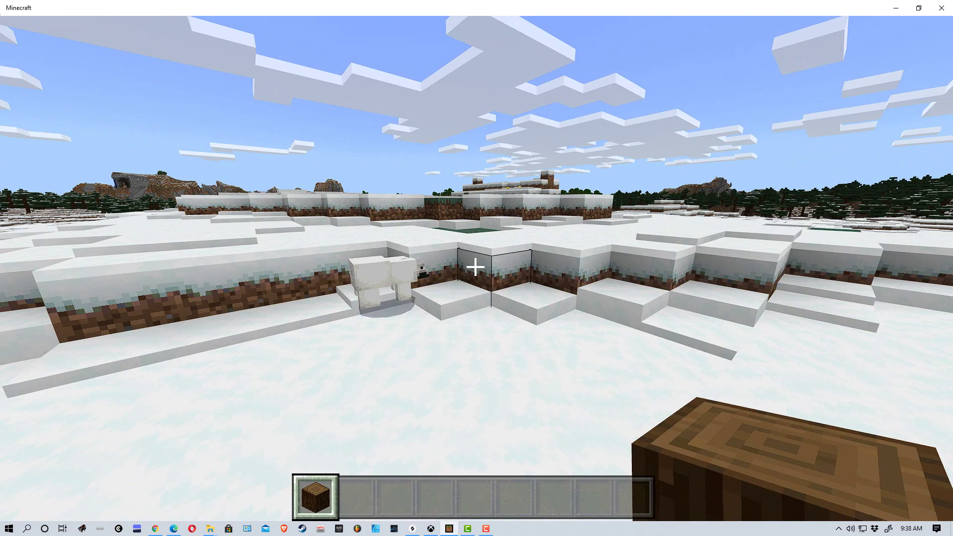
key("a")
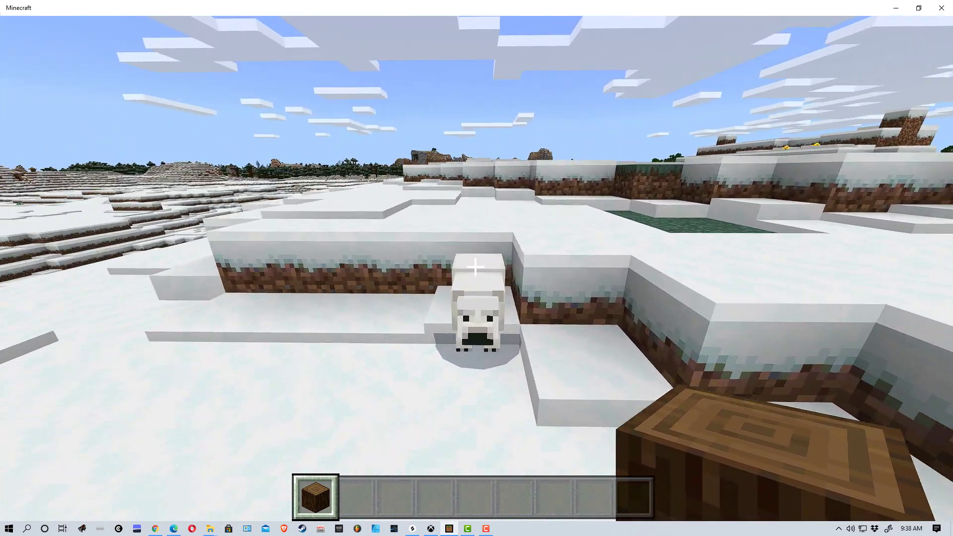
key("a")
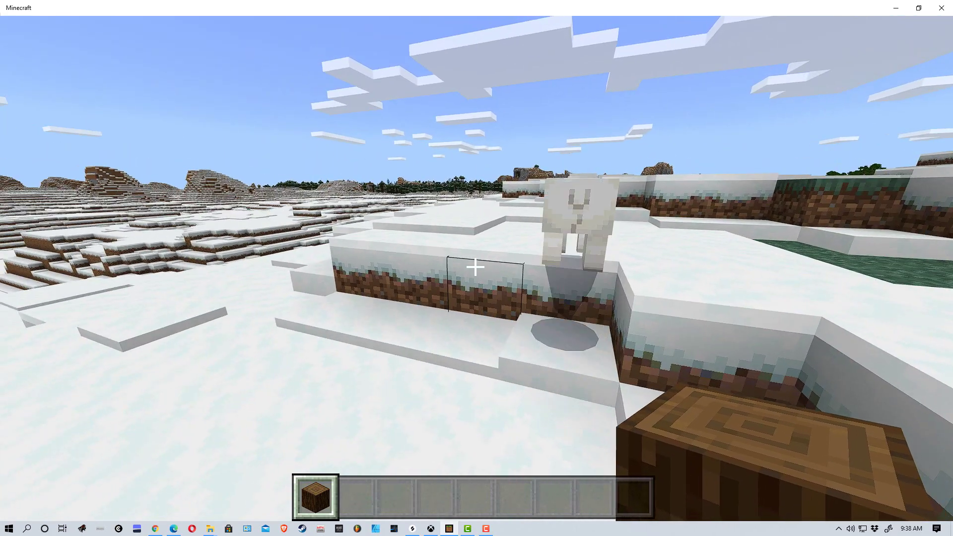
- Move away from the bear across the plains toward the distant forest
key("w")
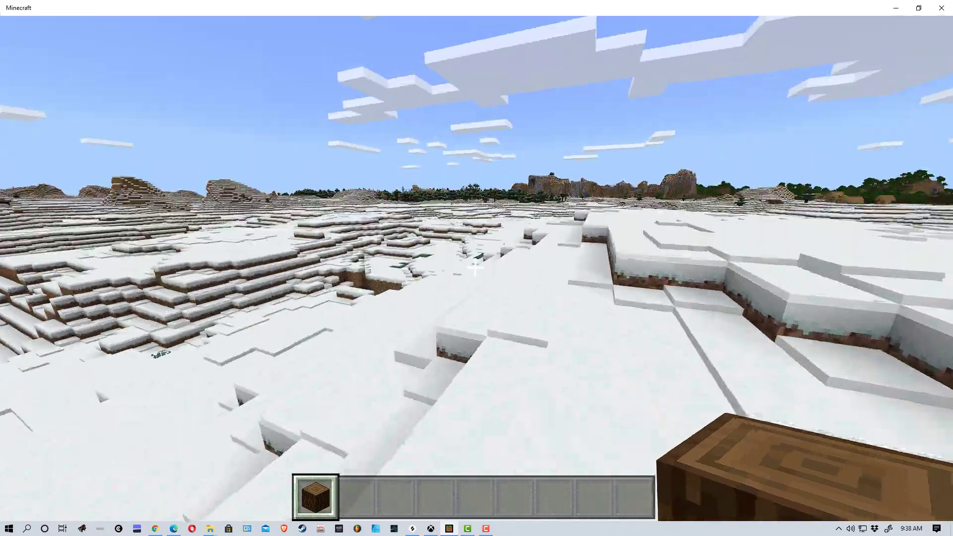
key("w")
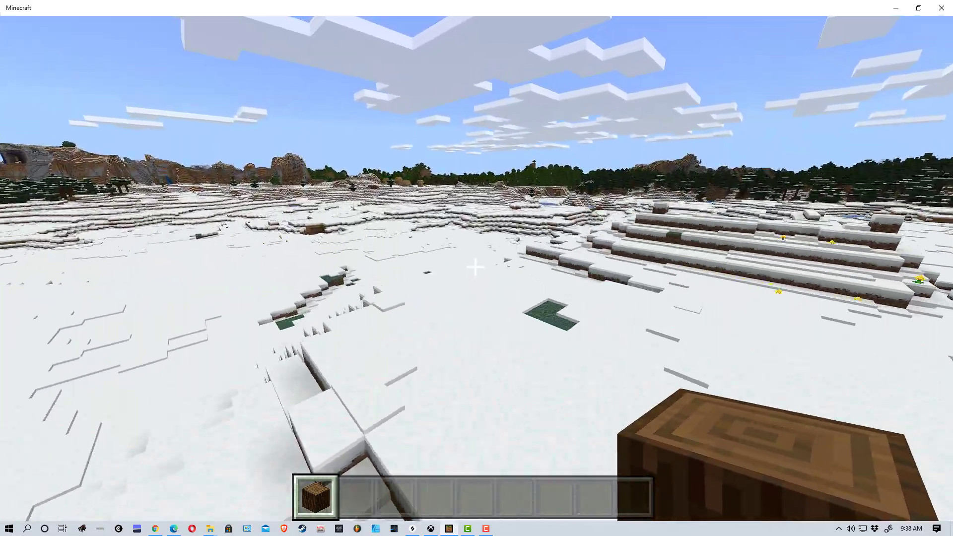
key("w")
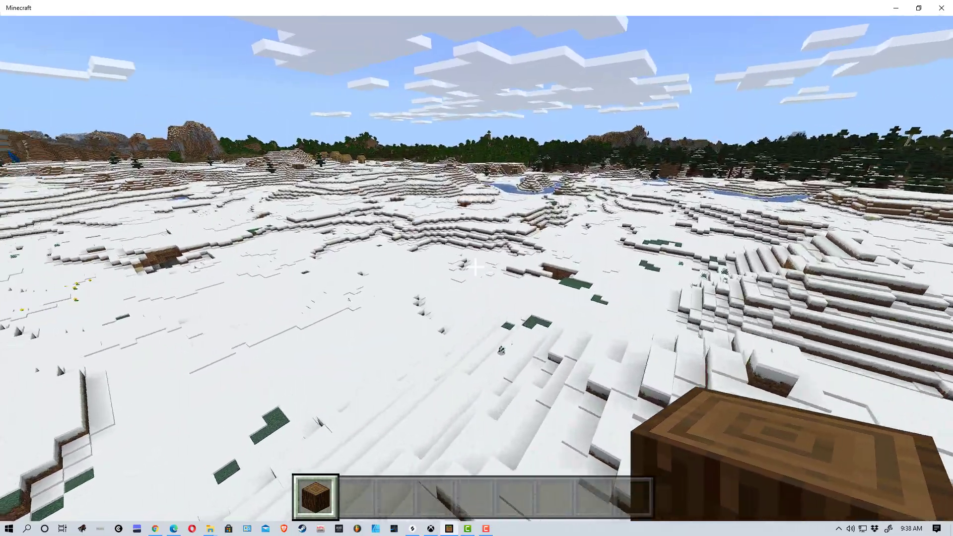
key("w")
key("w")
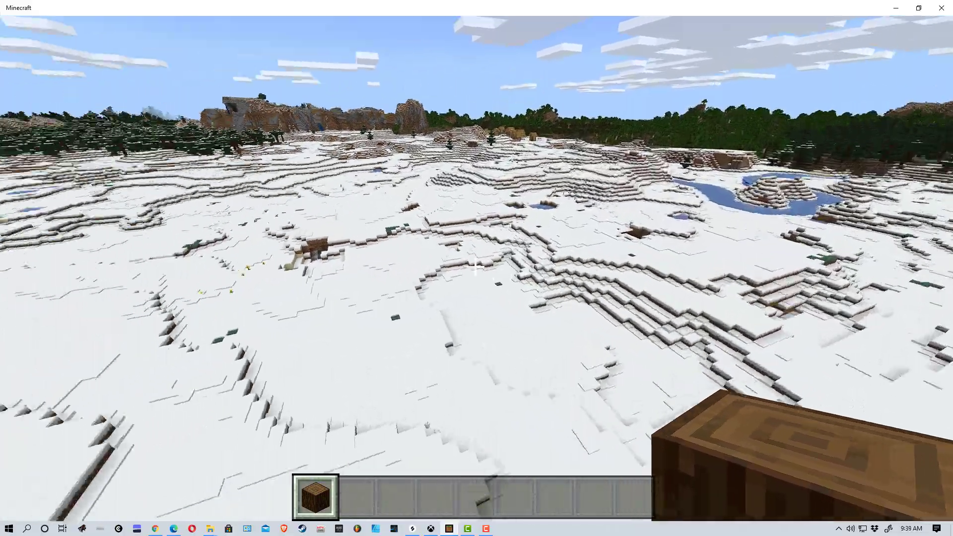
key("w")
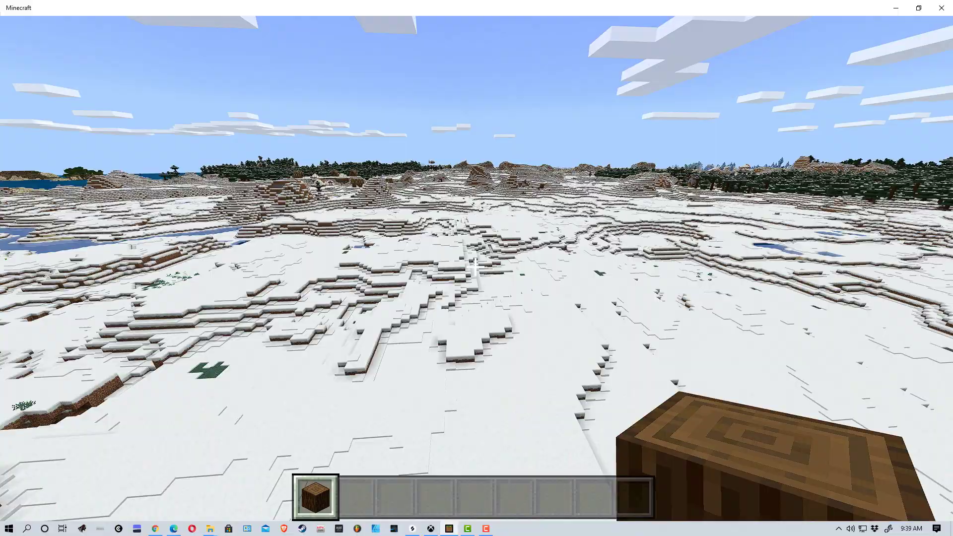
- Keep flying over the plains and pass close by another polar bear
key("w")
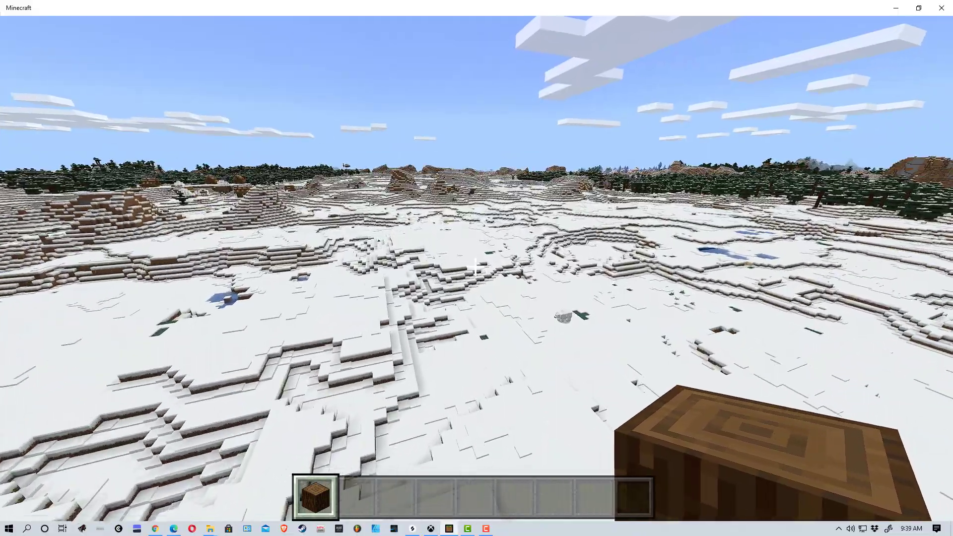
key("w")
key("w")
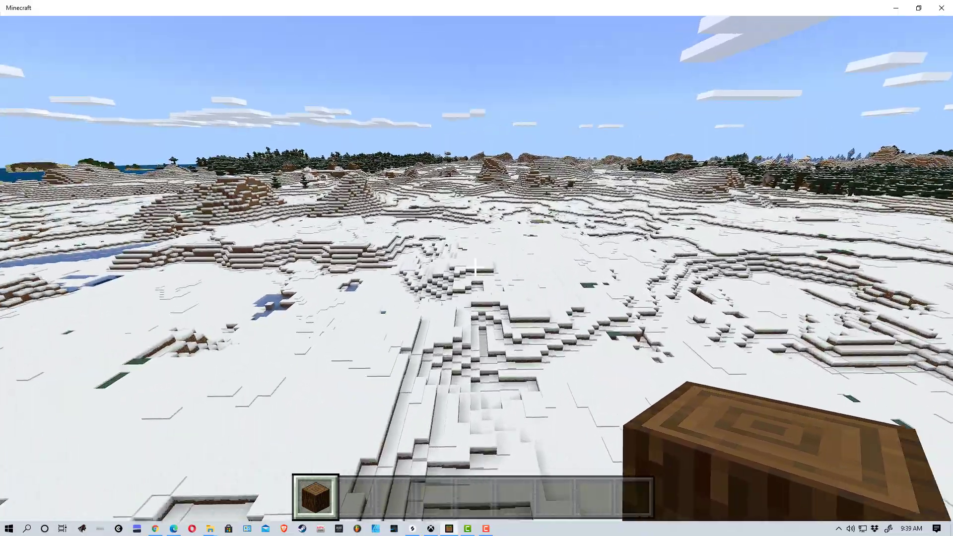
key("w")
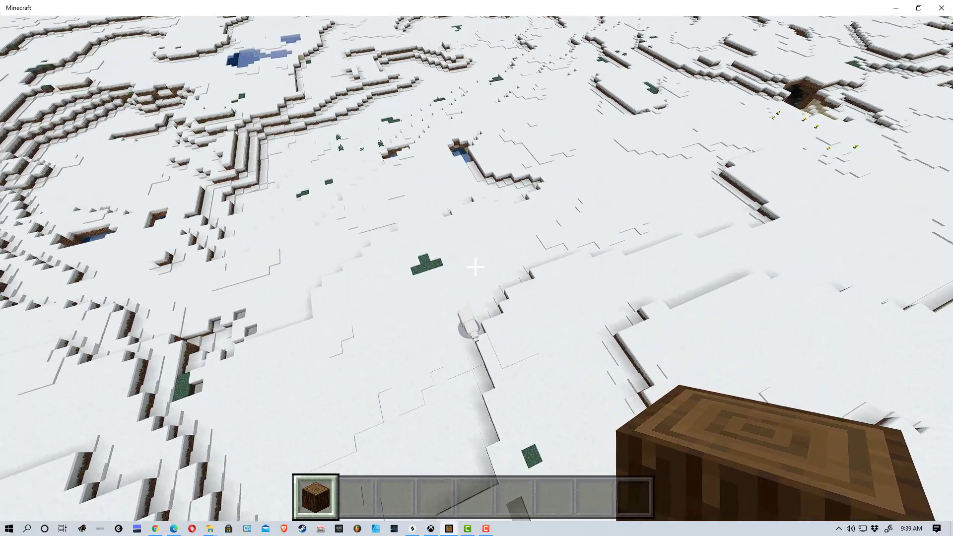
key("w")
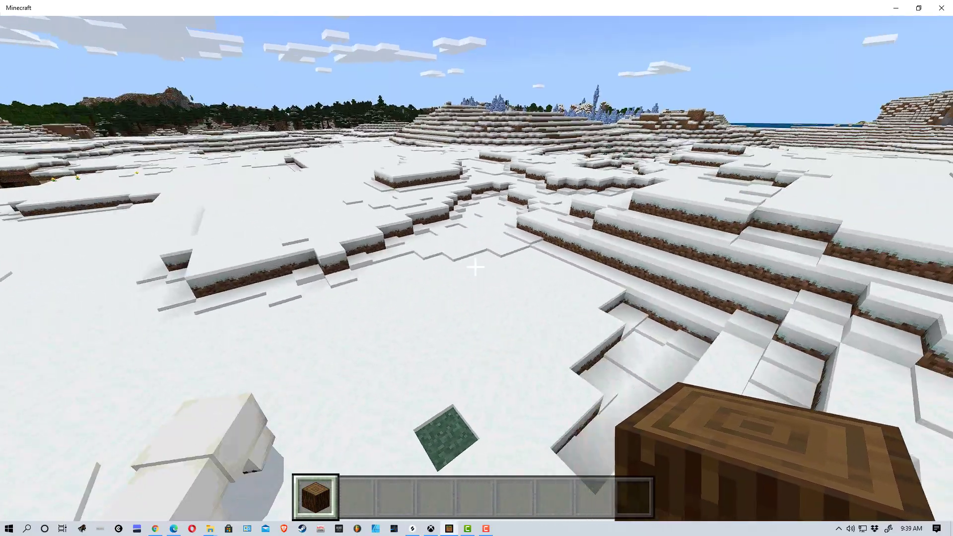
key("w")
key("w")
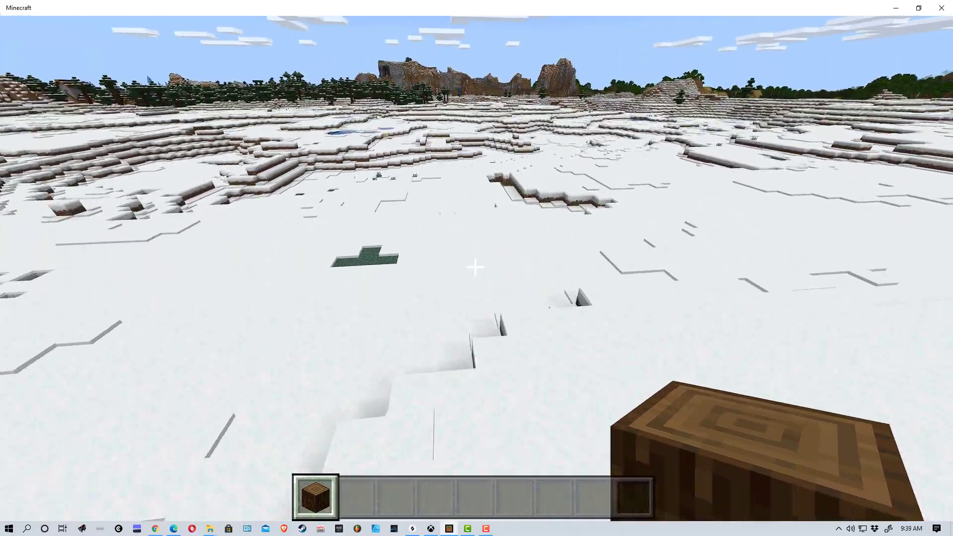
key("w")
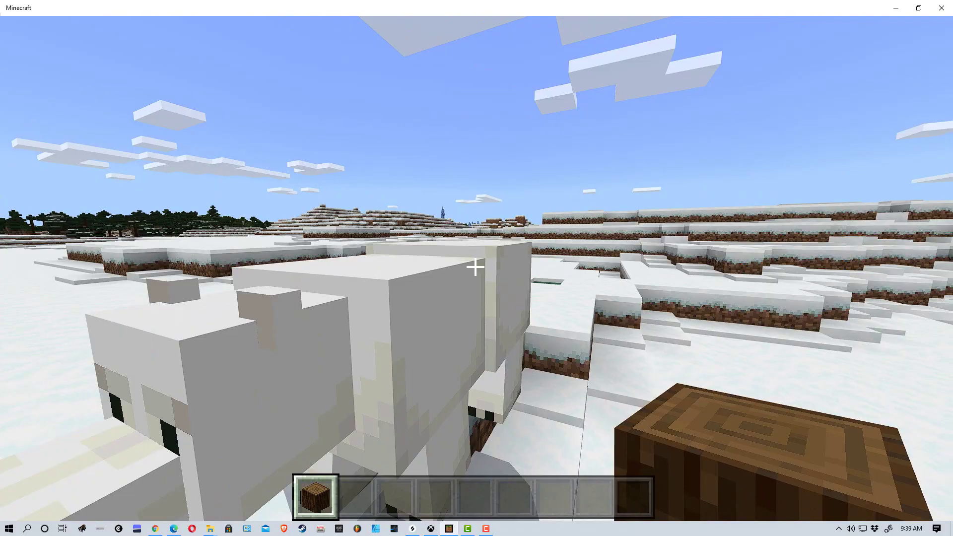
- Rise above the plains and fly on with the mountains on the right
key("w")
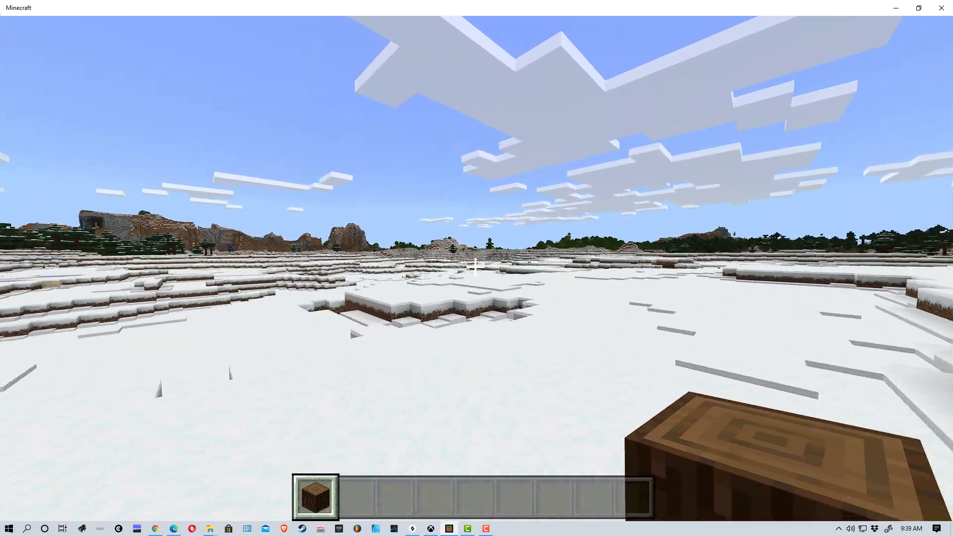
key("w")
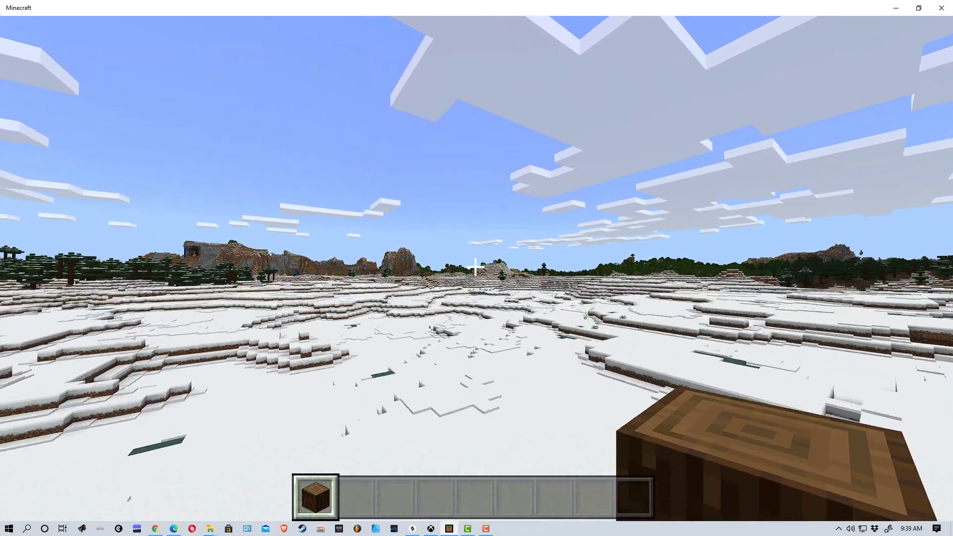
key("w")
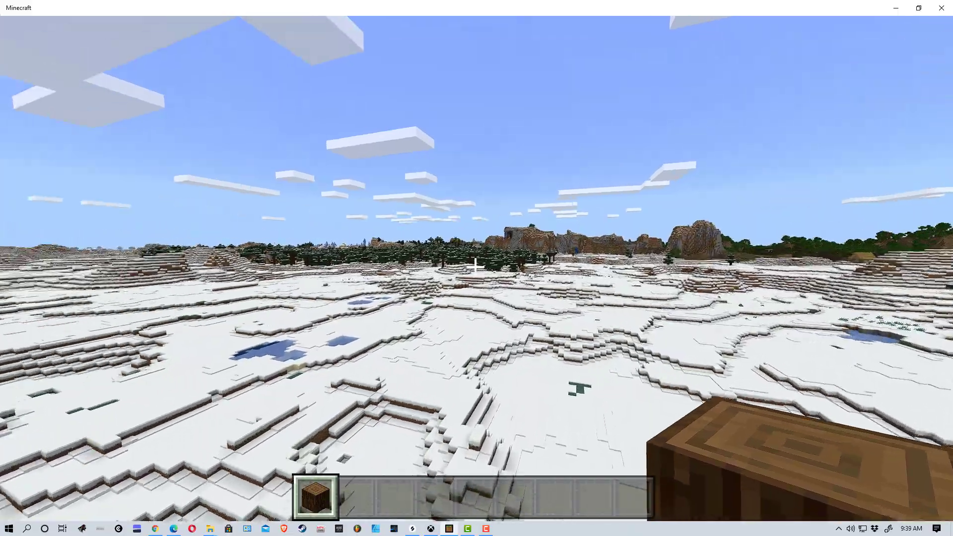
key("w")
key("w")
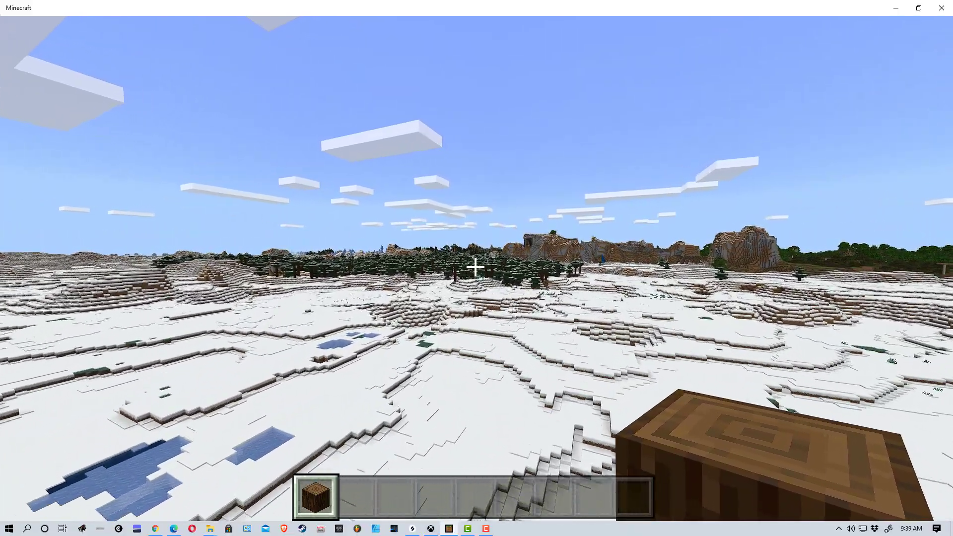
key("w")
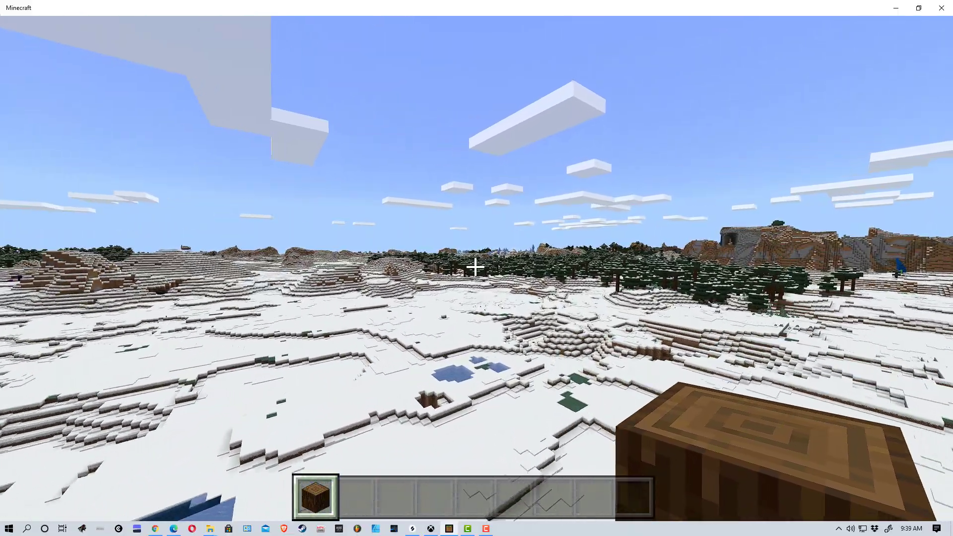
key("w")
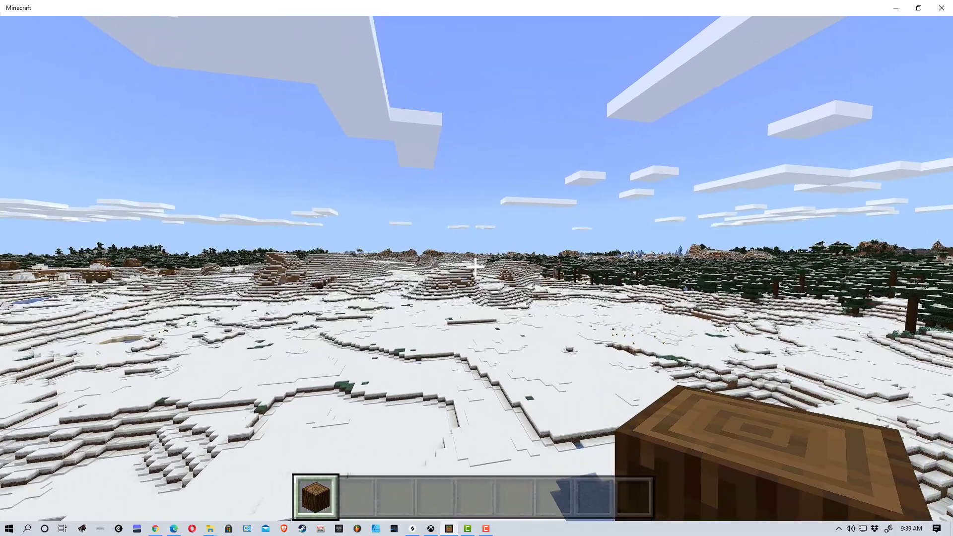